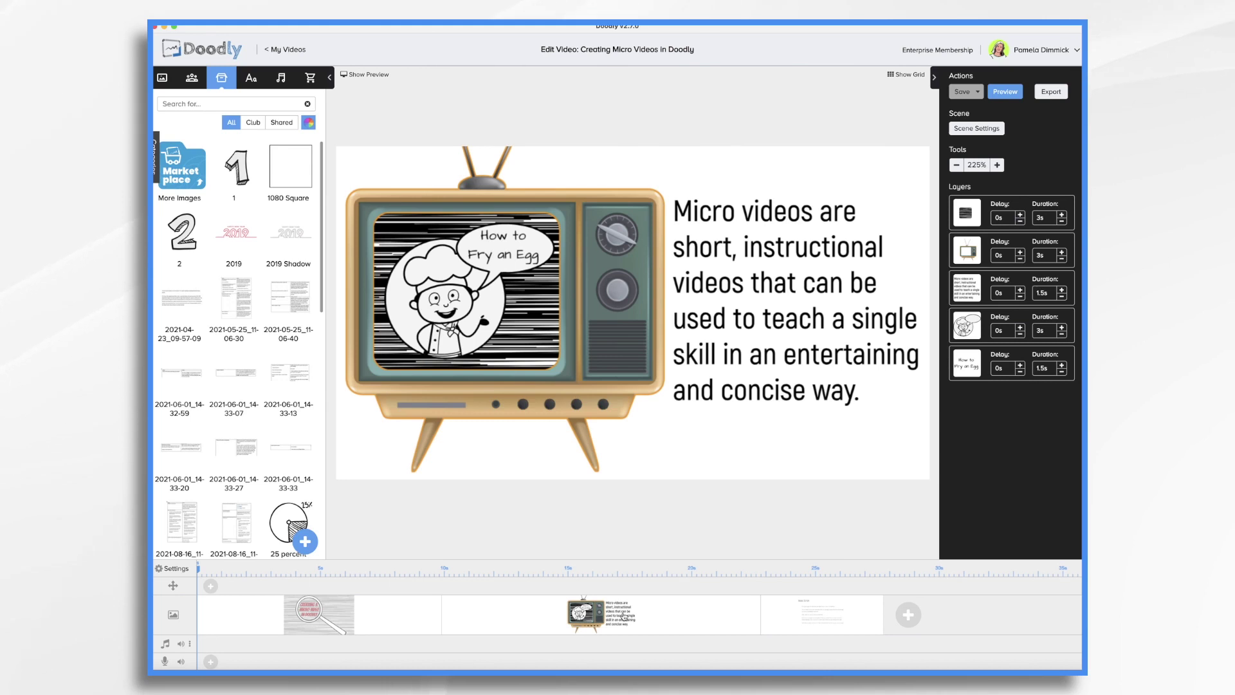
Delete the other scenes so only the Basic Script scene is kept, and save the video.
left_click(809, 615)
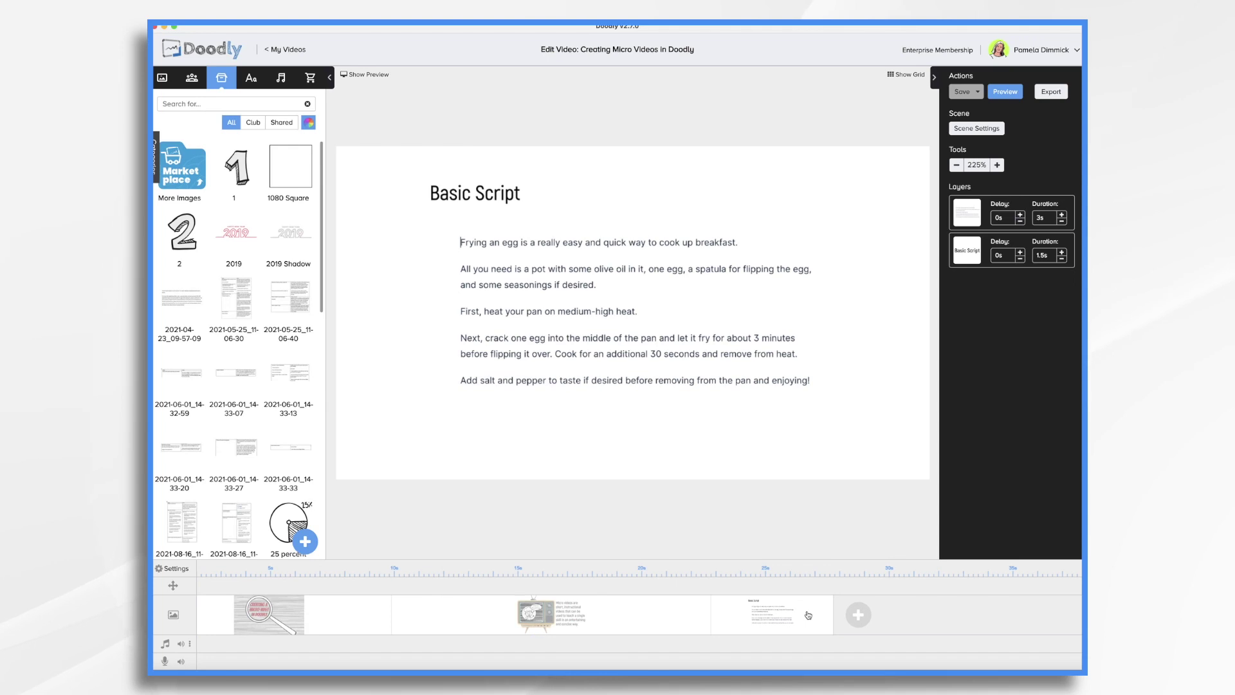
right_click(376, 615)
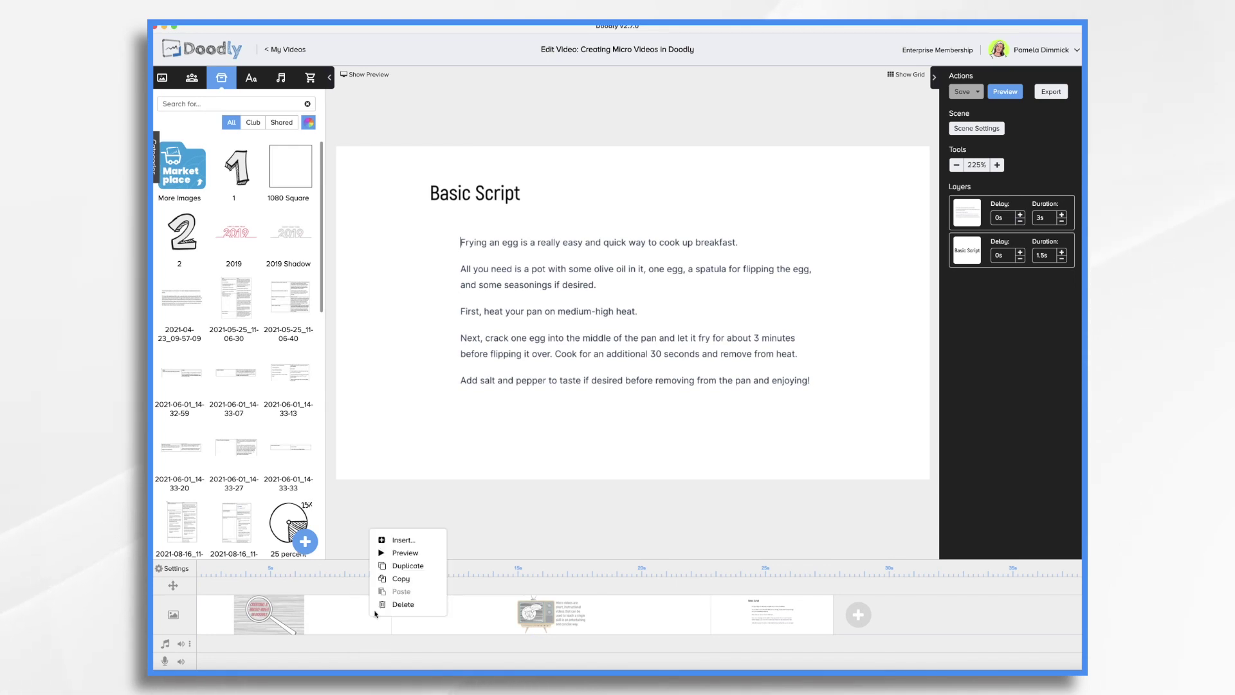
left_click(392, 636)
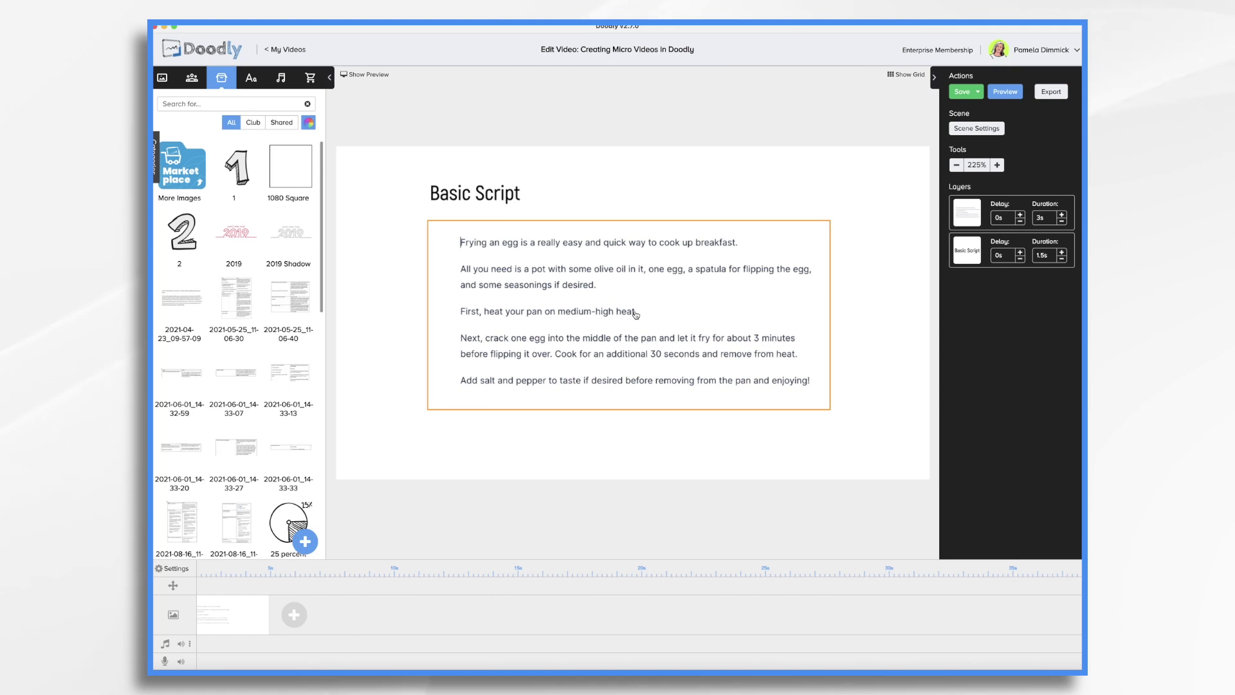
left_click(593, 469)
key("super+s")
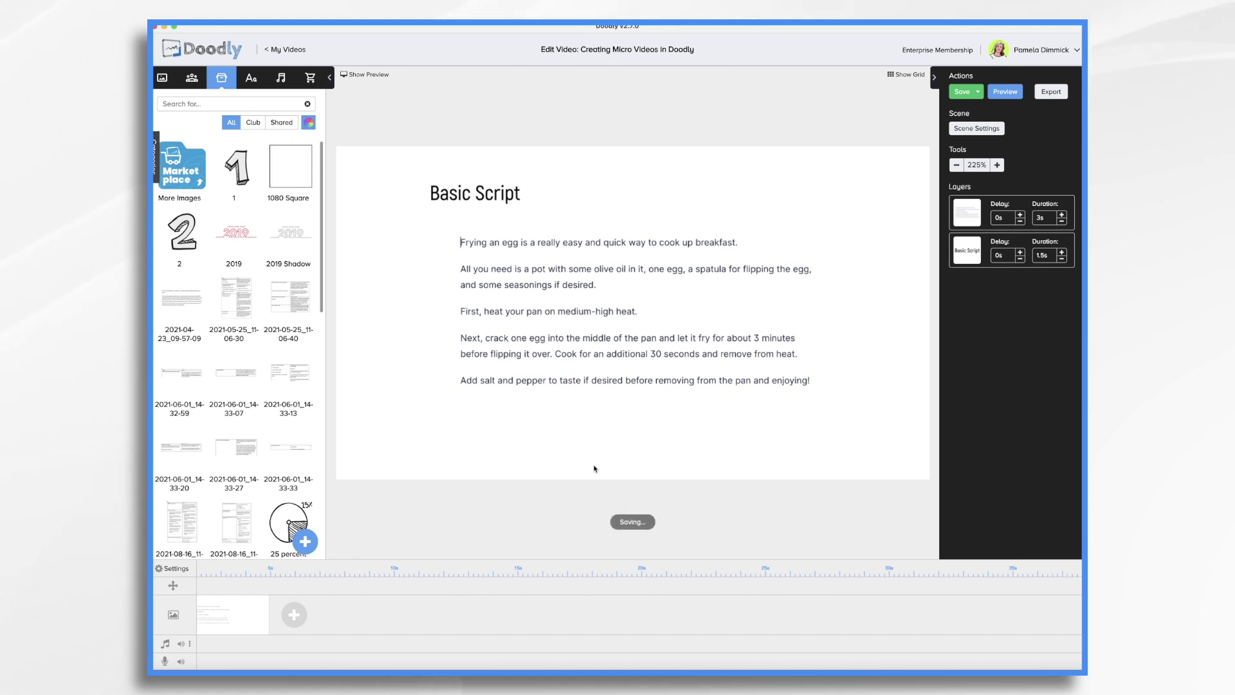
Record a voiceover of the fried egg script on the voiceover track.
left_click(592, 386)
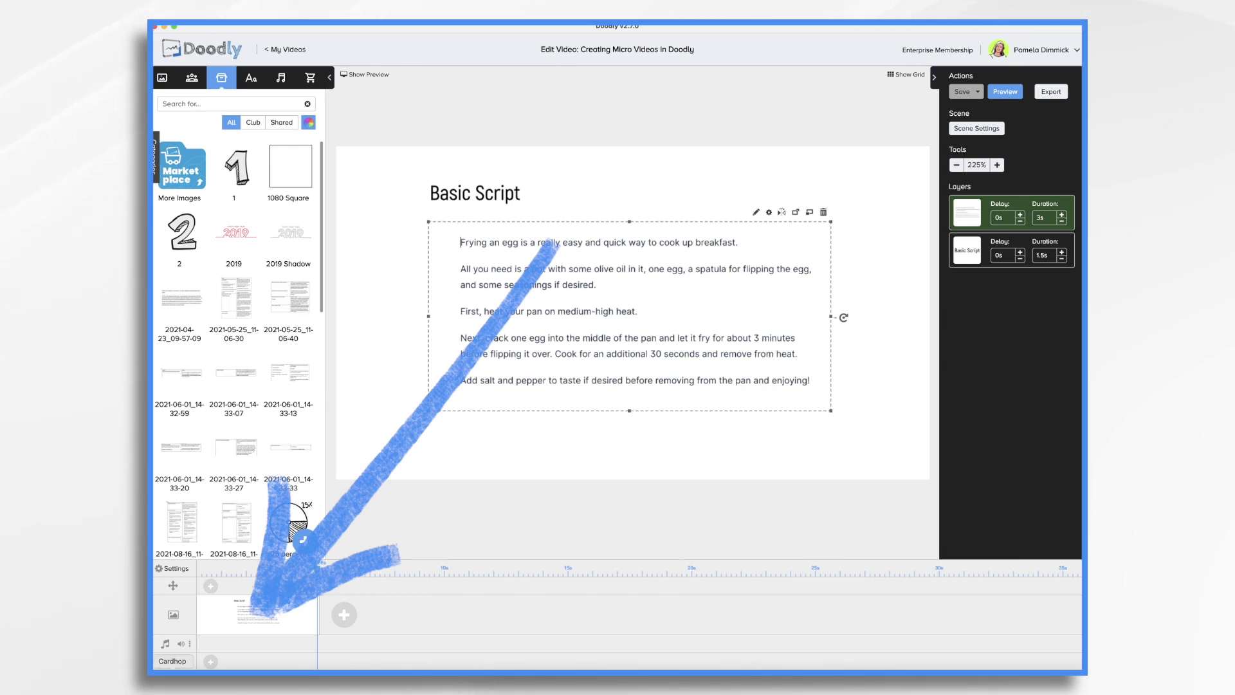
left_click(210, 663)
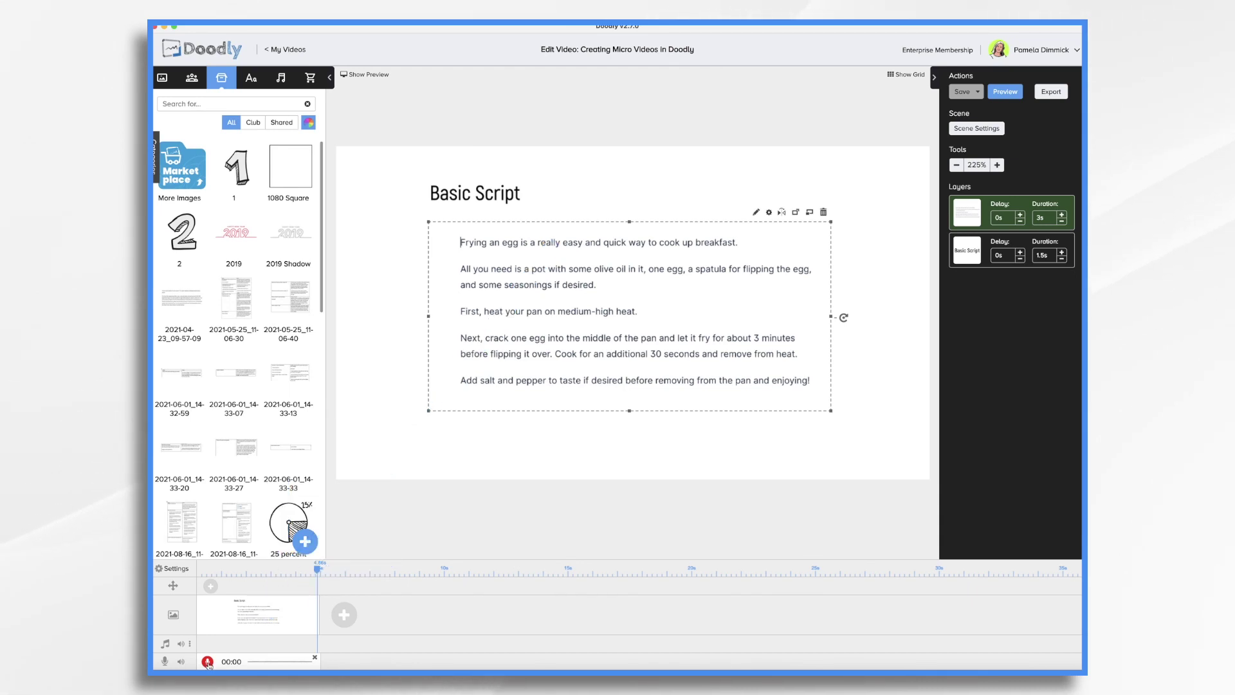
left_click(207, 662)
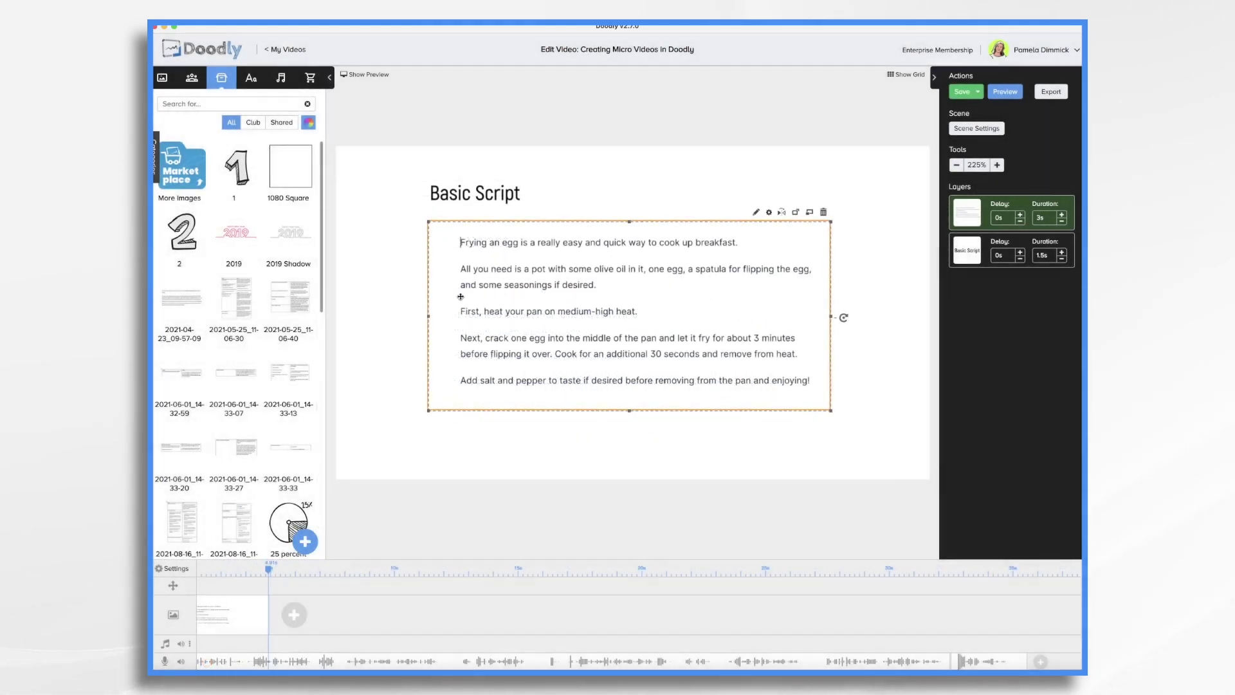
Add a new scene with the title "How to Fry an Egg" in the Acme-Regular font.
left_click(294, 616)
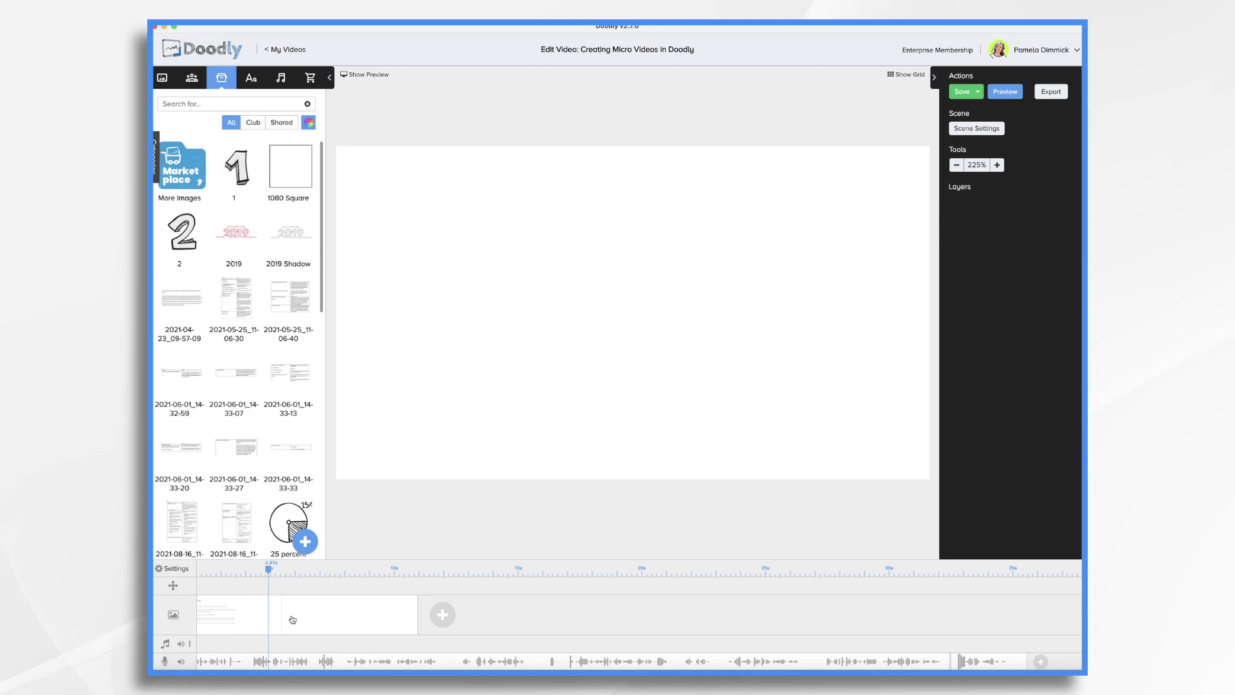
left_click(251, 78)
left_click(236, 134)
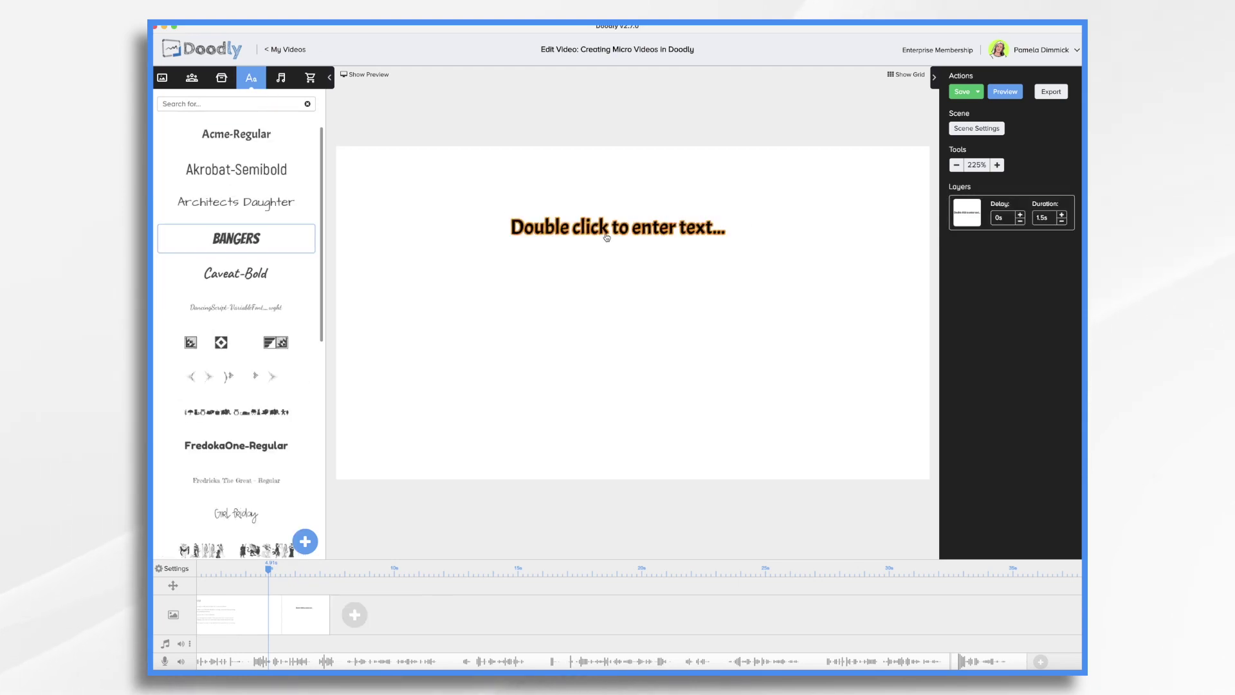
double_click(617, 228)
key("super+a")
type("How to F")
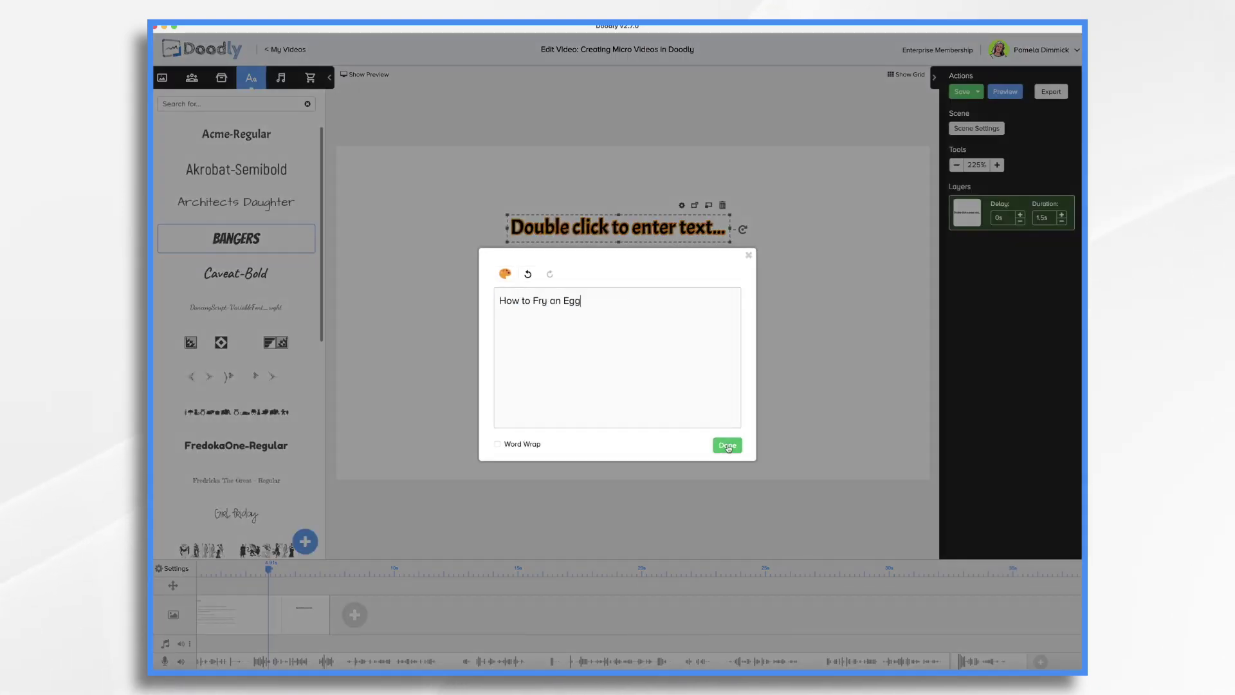
left_click(728, 446)
Search the characters for "chef", add Janet Chef to the right side of the scene, and shift the title left beside her.
left_click(195, 79)
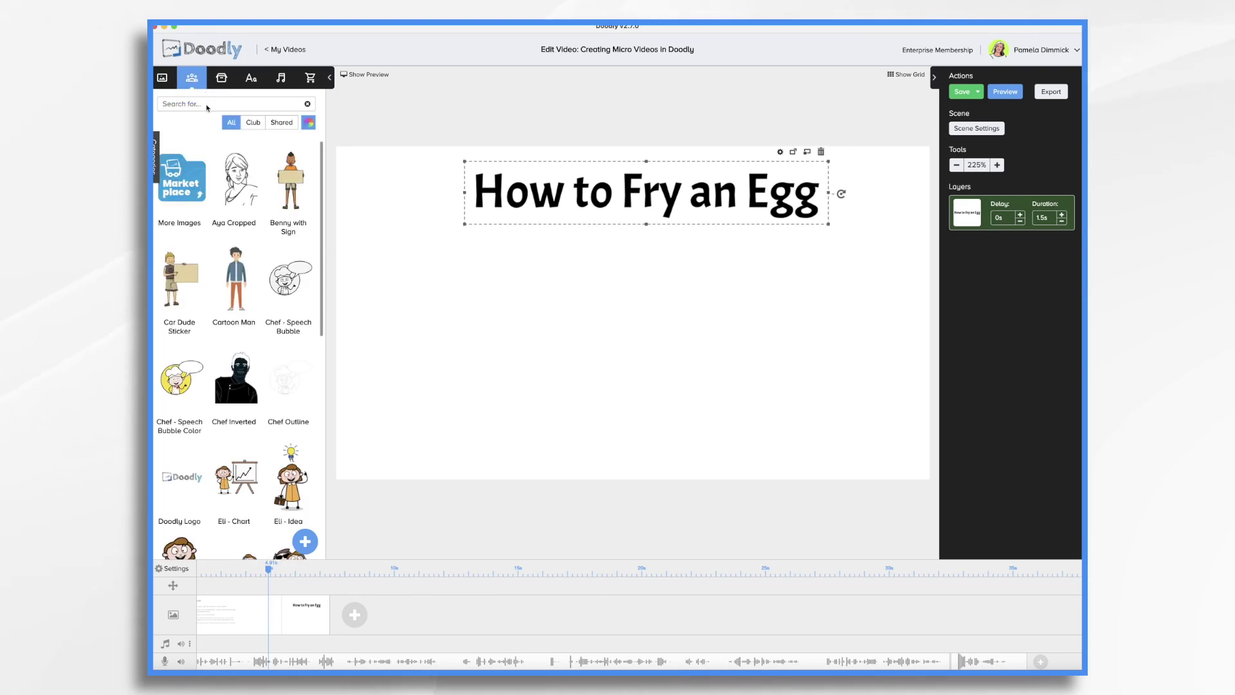
left_click(207, 107)
type("chef")
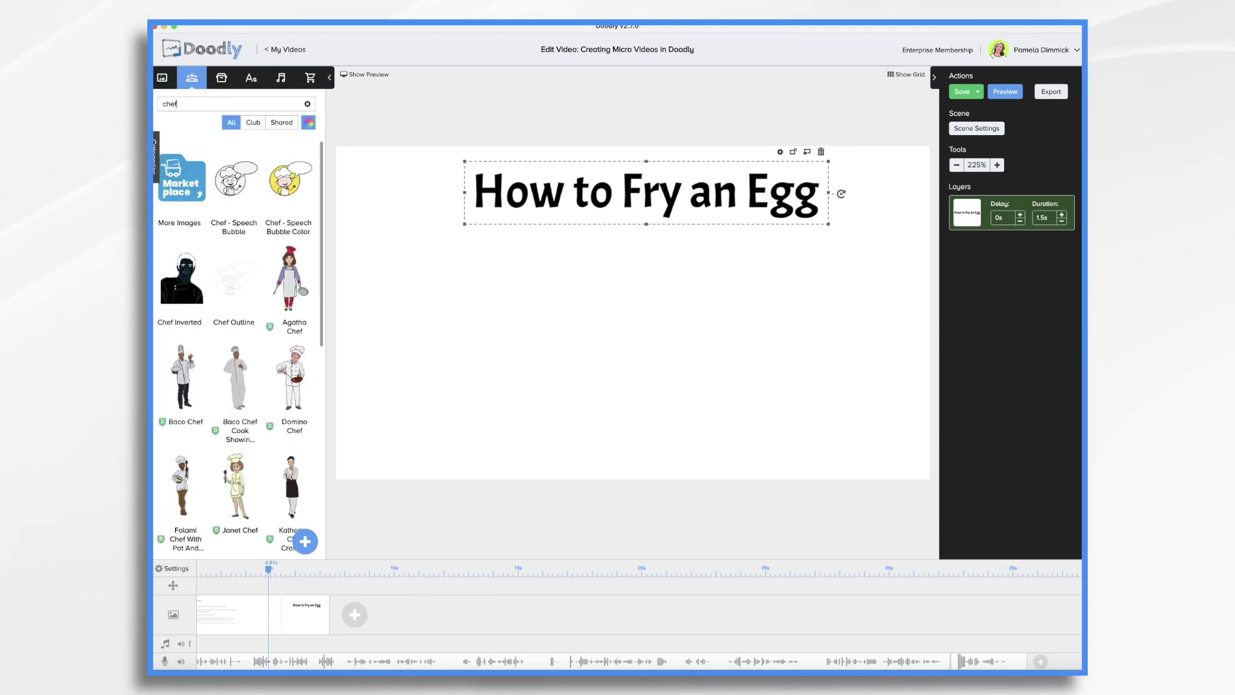
scroll(269, 374, "down", 2)
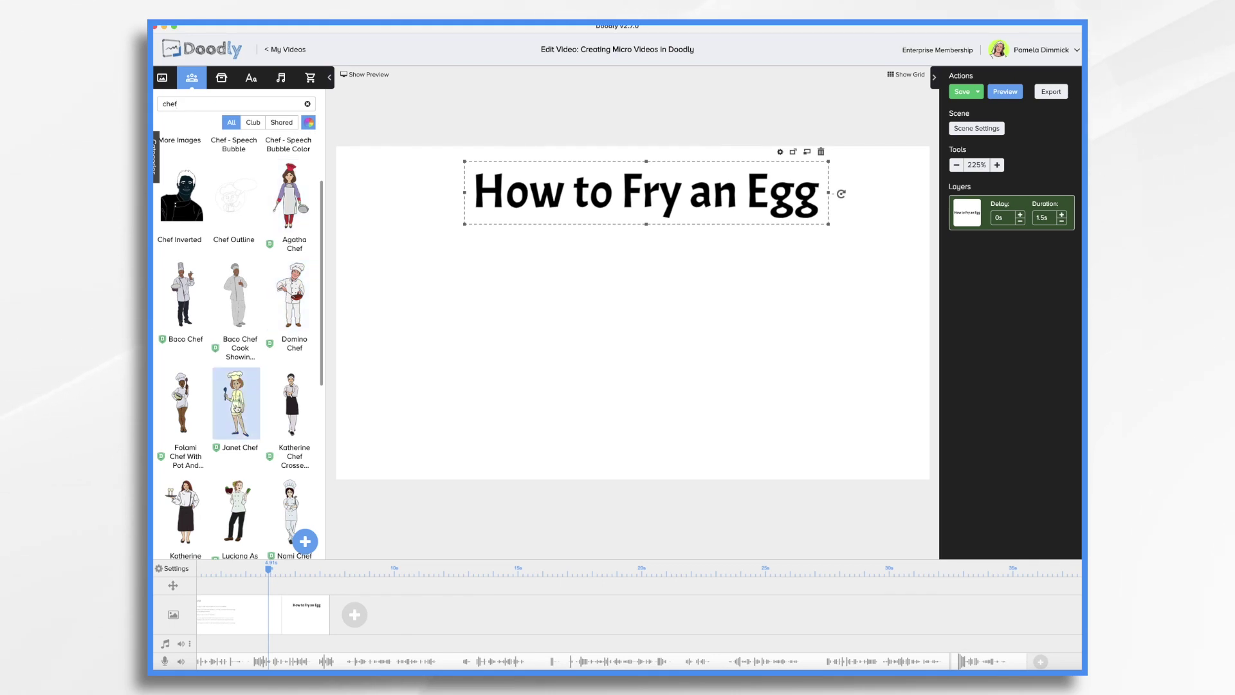
left_click(236, 402)
left_click_drag(693, 337, 808, 384)
left_click(808, 384)
left_click_drag(723, 184, 510, 199)
left_click(510, 200)
Add the text "Presented by" in the Architects Daughter font below the title.
left_click(251, 77)
left_click_drag(236, 202, 566, 262)
key("super+a")
type("P")
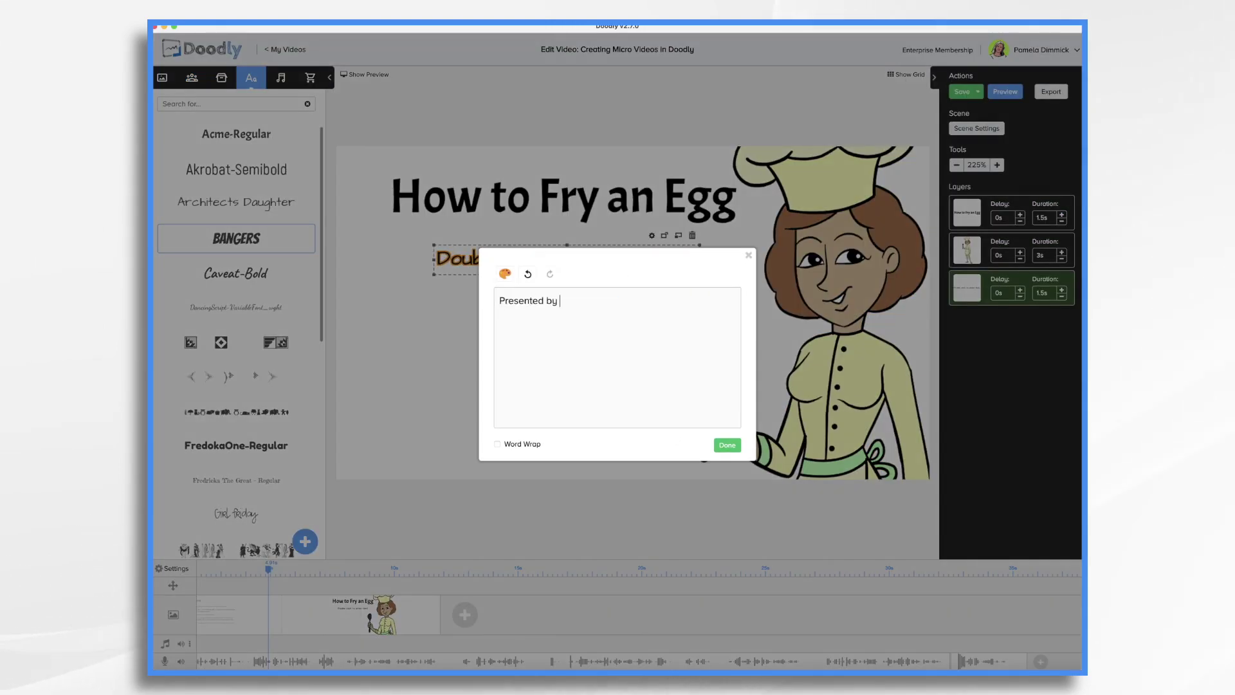
left_click(727, 445)
Add the text "Chef Janet" in the Architects Daughter font under the "Presented by" line.
left_click_drag(236, 202, 572, 295)
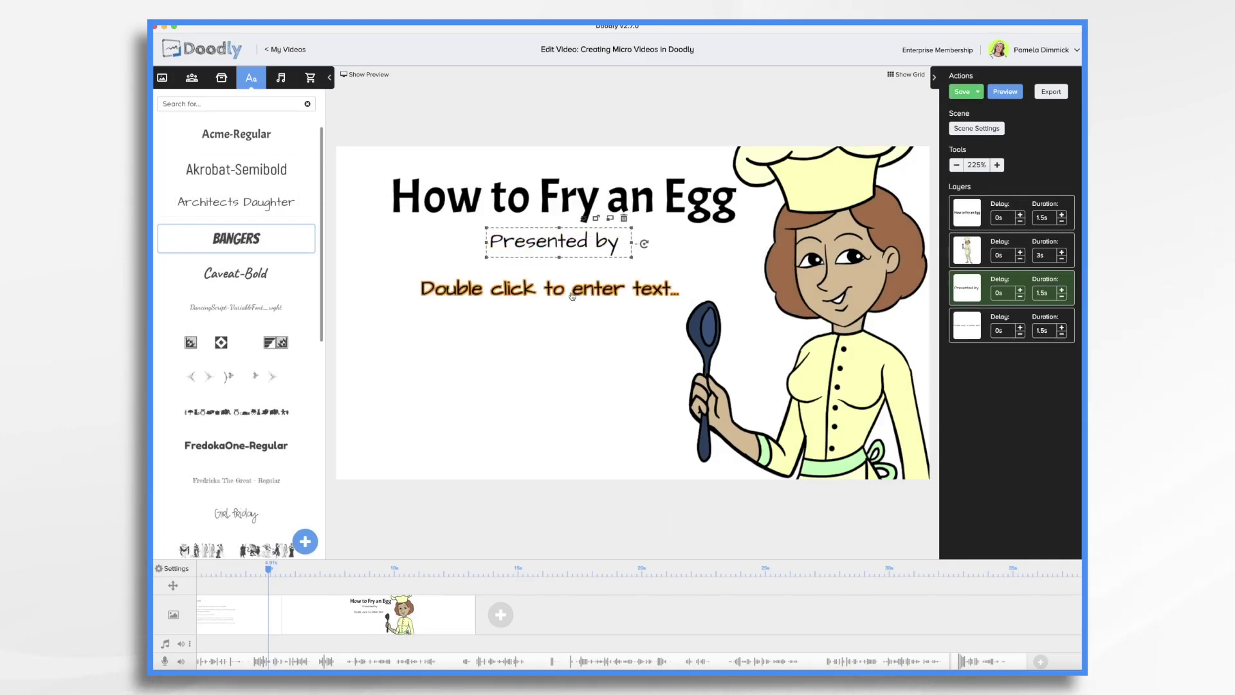
double_click(572, 295)
key("super+a")
type("Chef")
left_click(739, 447)
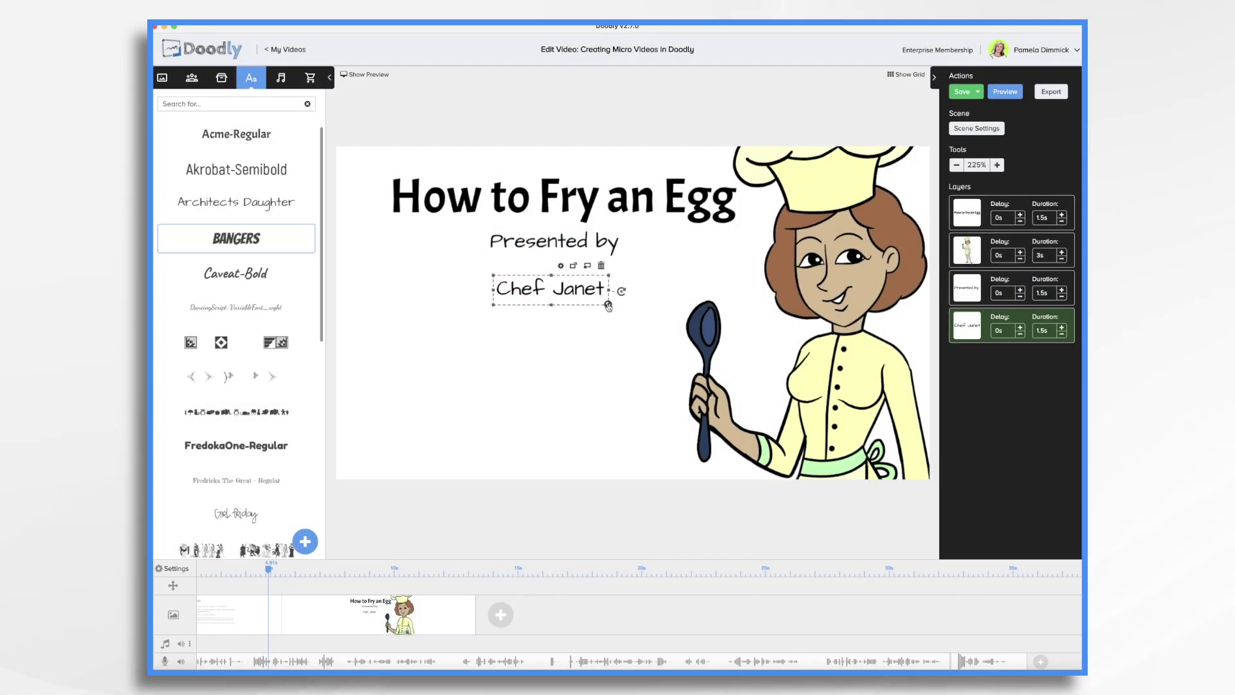
Move the Basic Script scene behind the title scene and add the Frying Pan prop to the title scene.
left_click(240, 606)
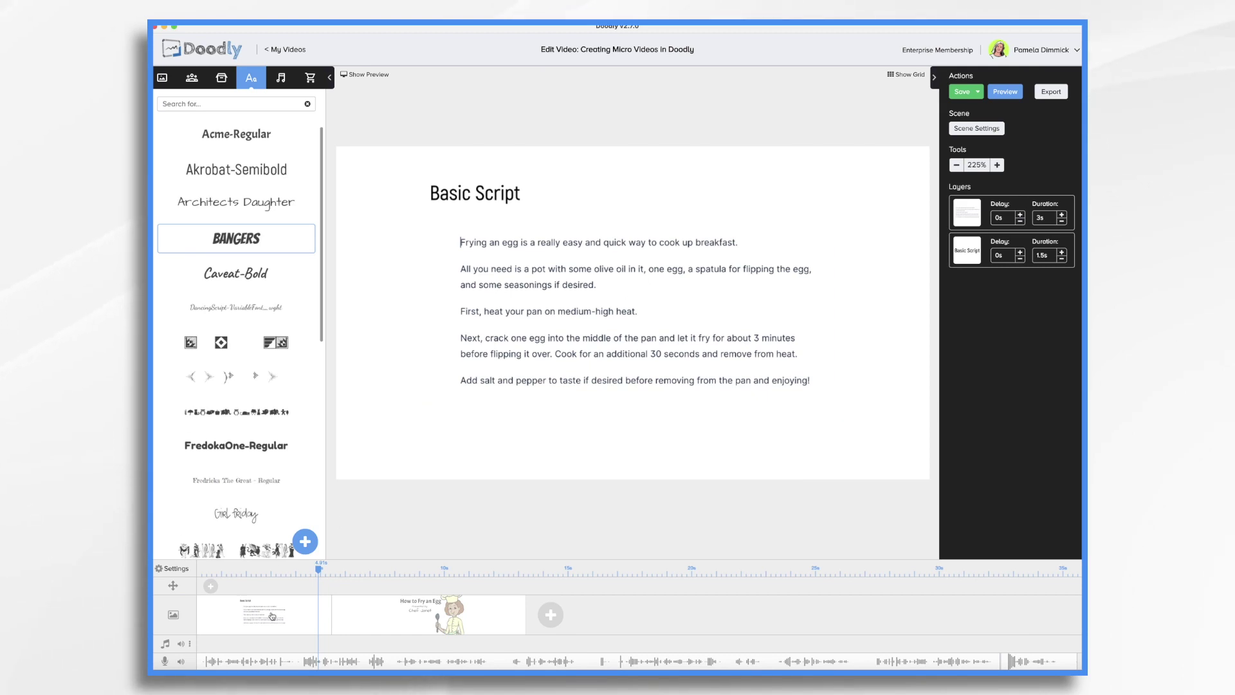
left_click_drag(272, 615, 463, 614)
left_click(221, 80)
type("pan")
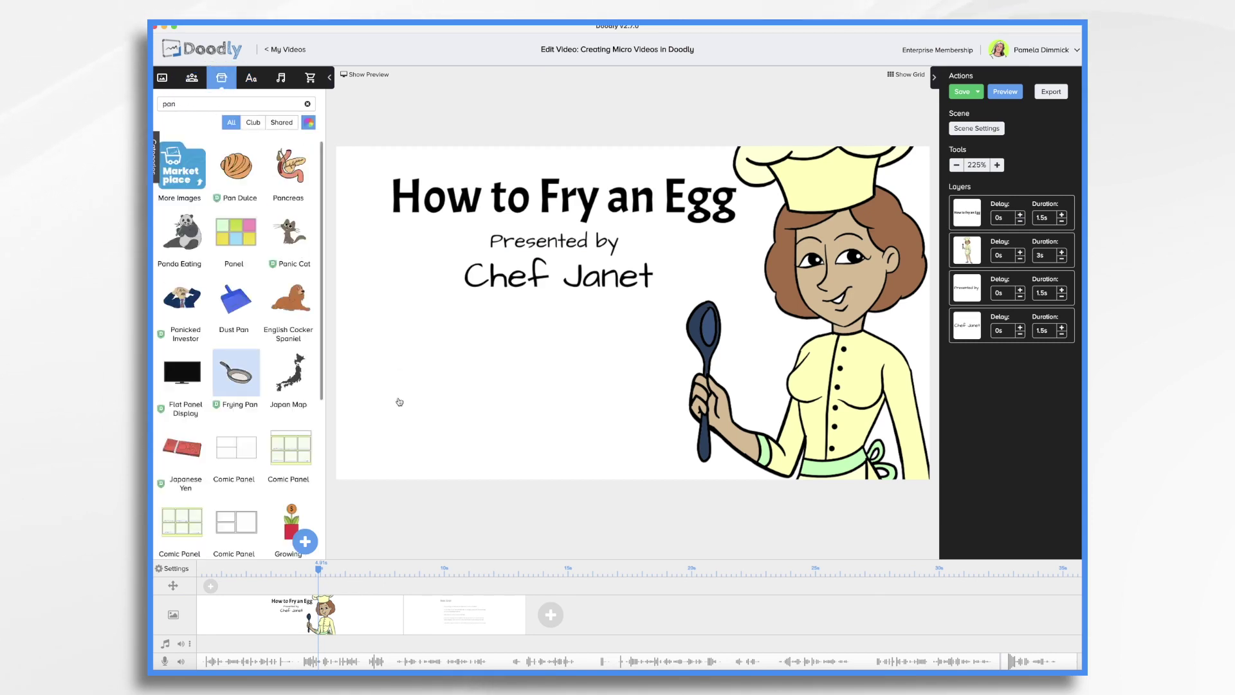
left_click(238, 386)
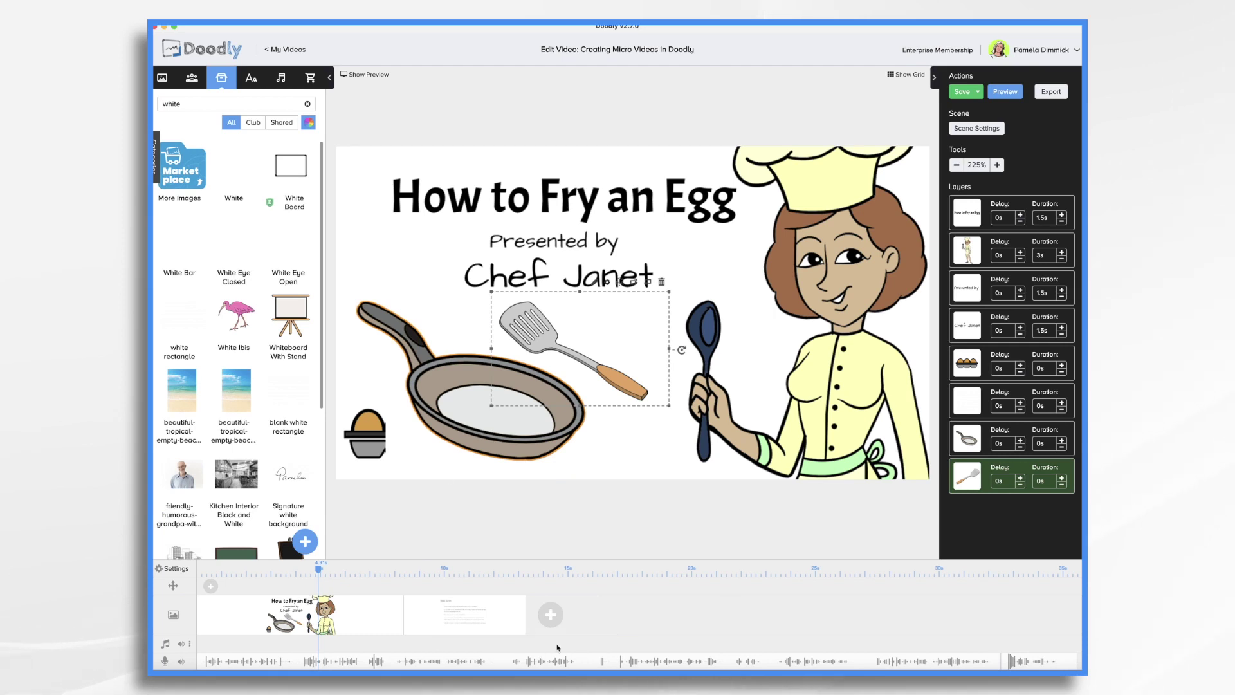
Insert a blank scene between the title scene and the Basic Script scene.
left_click(458, 617)
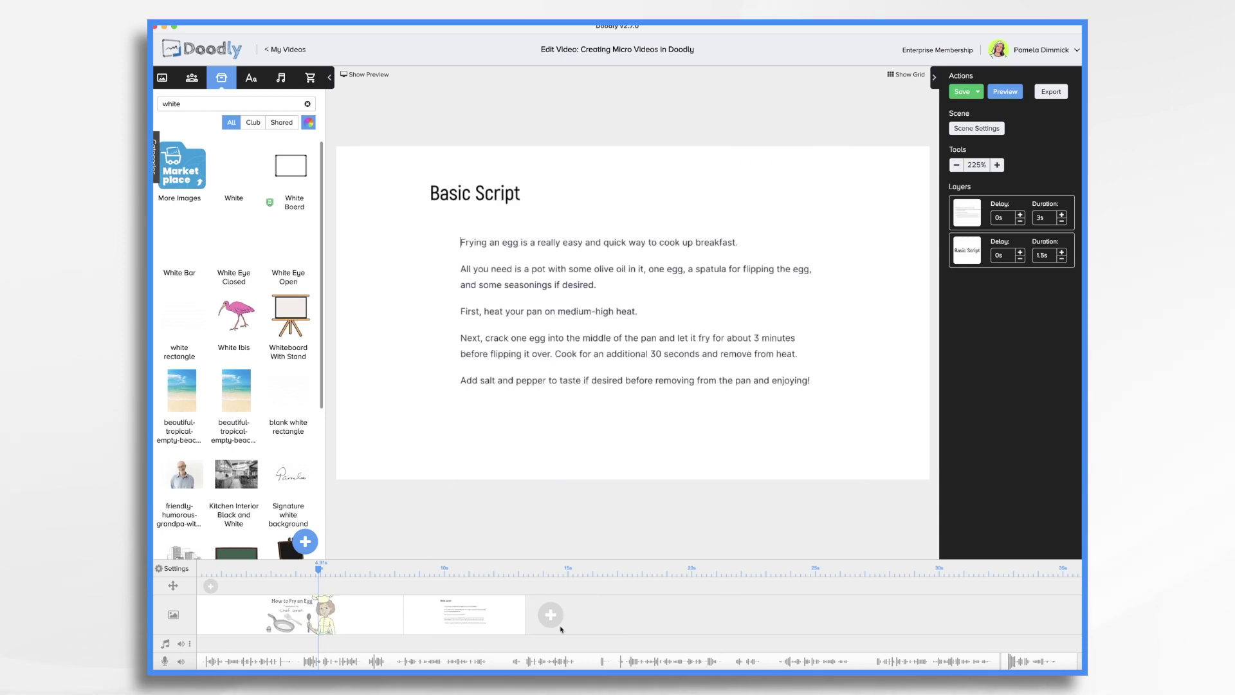
right_click(472, 619)
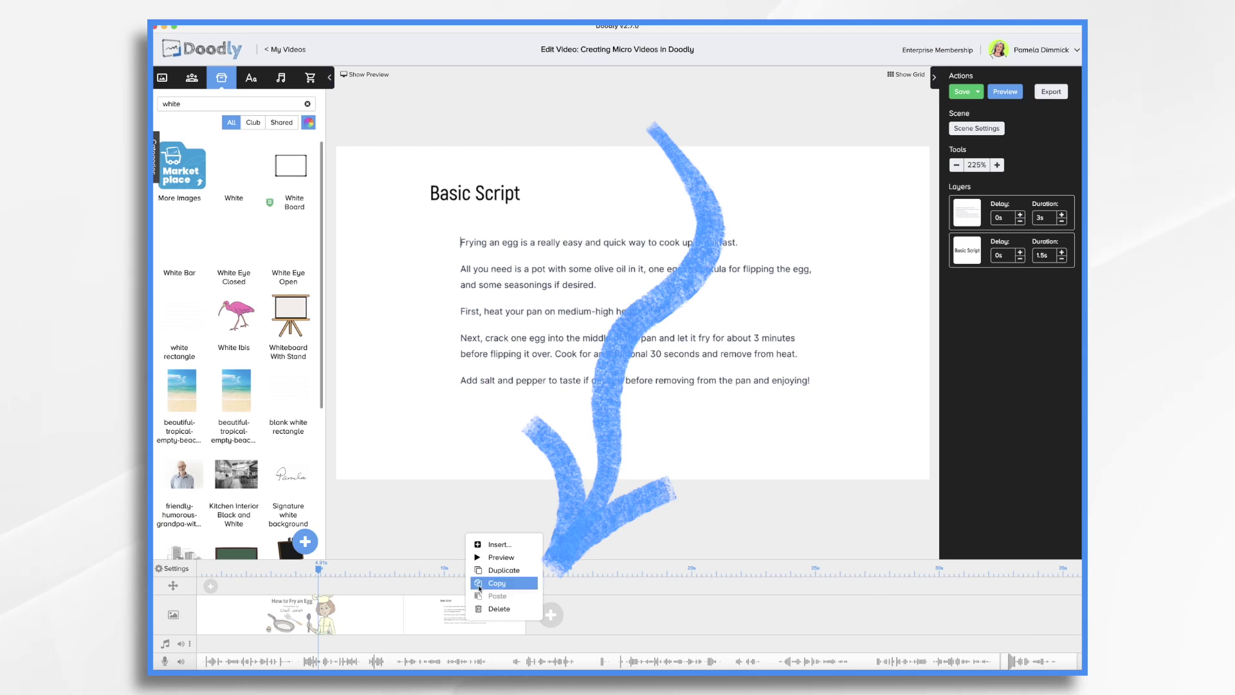
left_click(481, 545)
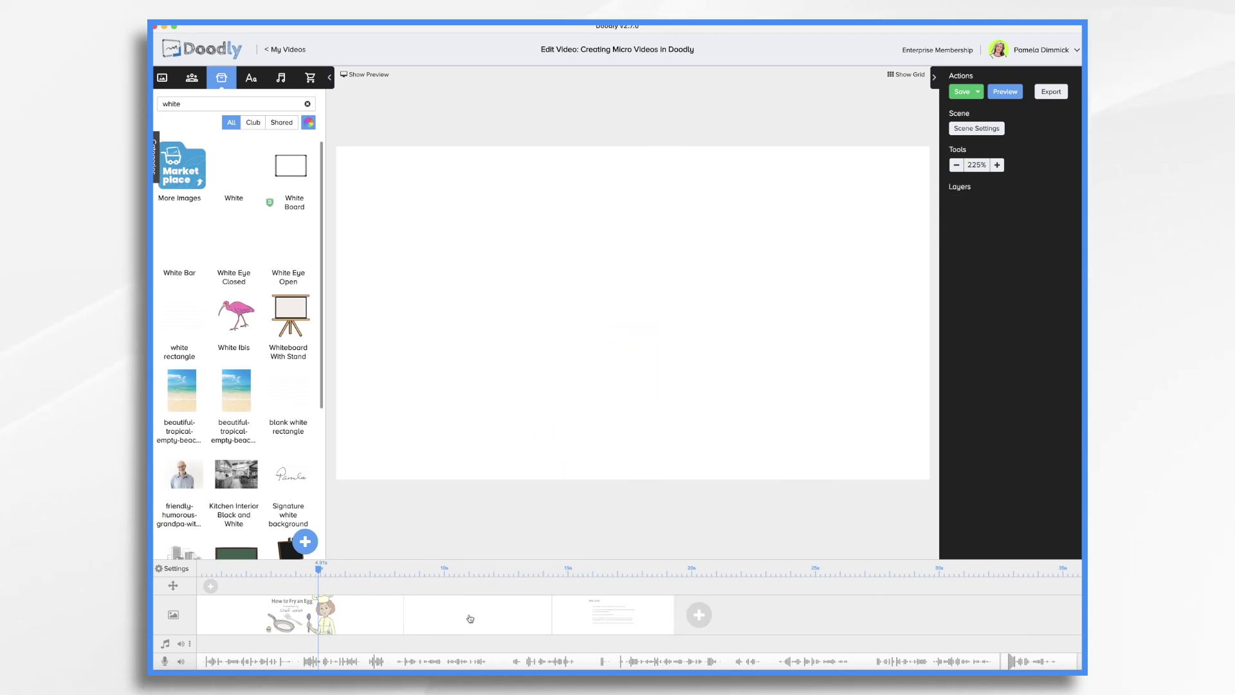
Add the heading "Step 1: Heat Your Pan on Medium-High Heat" in Acme-Regular near the top of the blank scene.
left_click(251, 77)
left_click_drag(236, 134, 523, 205)
double_click(523, 205)
type("Step 1")
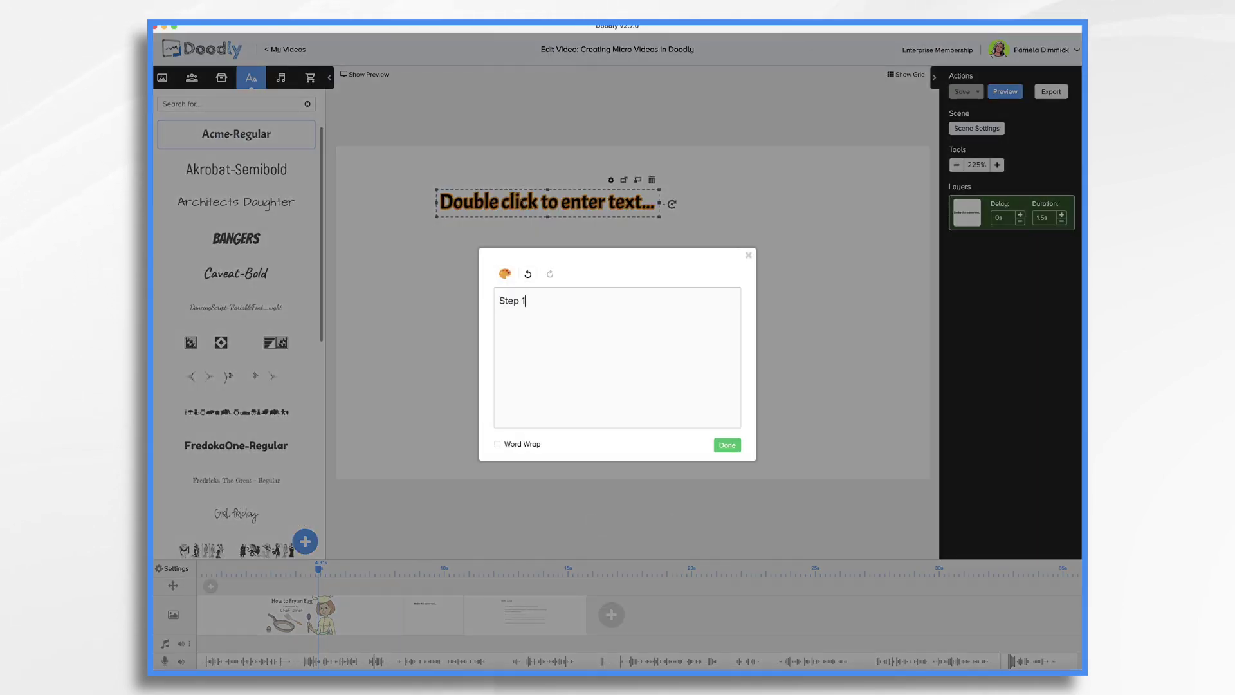
type(": Heat Your Pan on Meeium-High Heat")
left_click(727, 446)
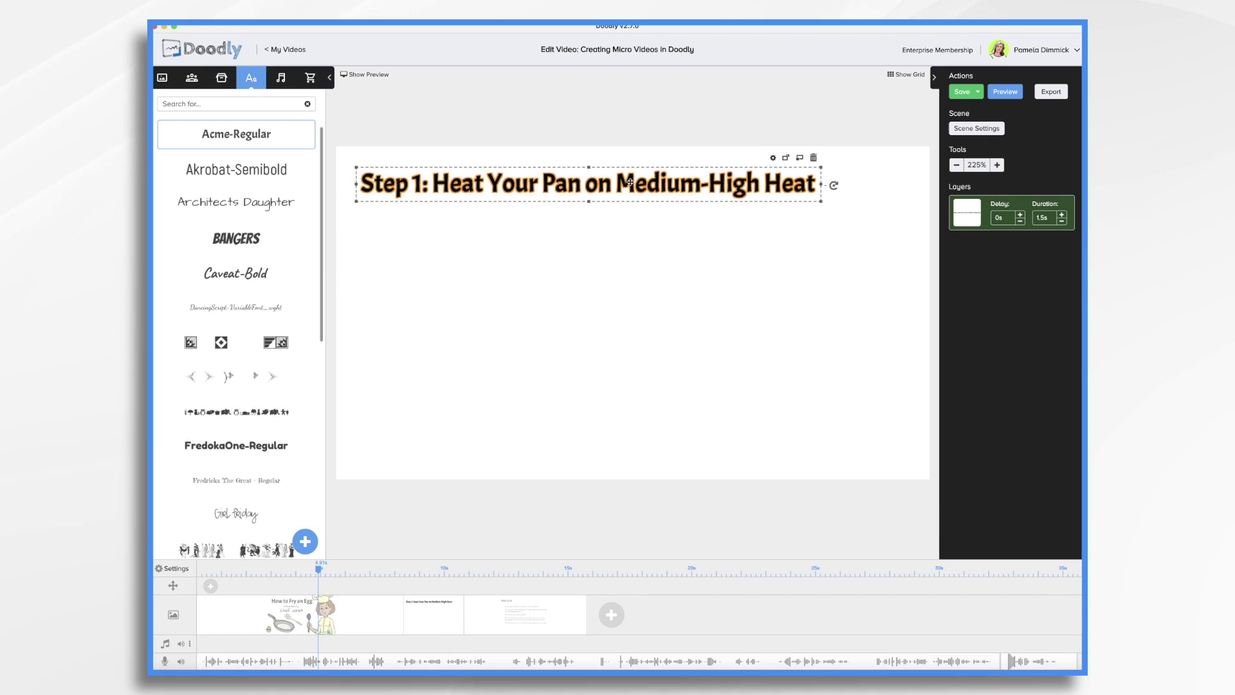
Search the props for "pan" and place a large Frying Pan below the Step 1 heading.
left_click(221, 77)
double_click(229, 102)
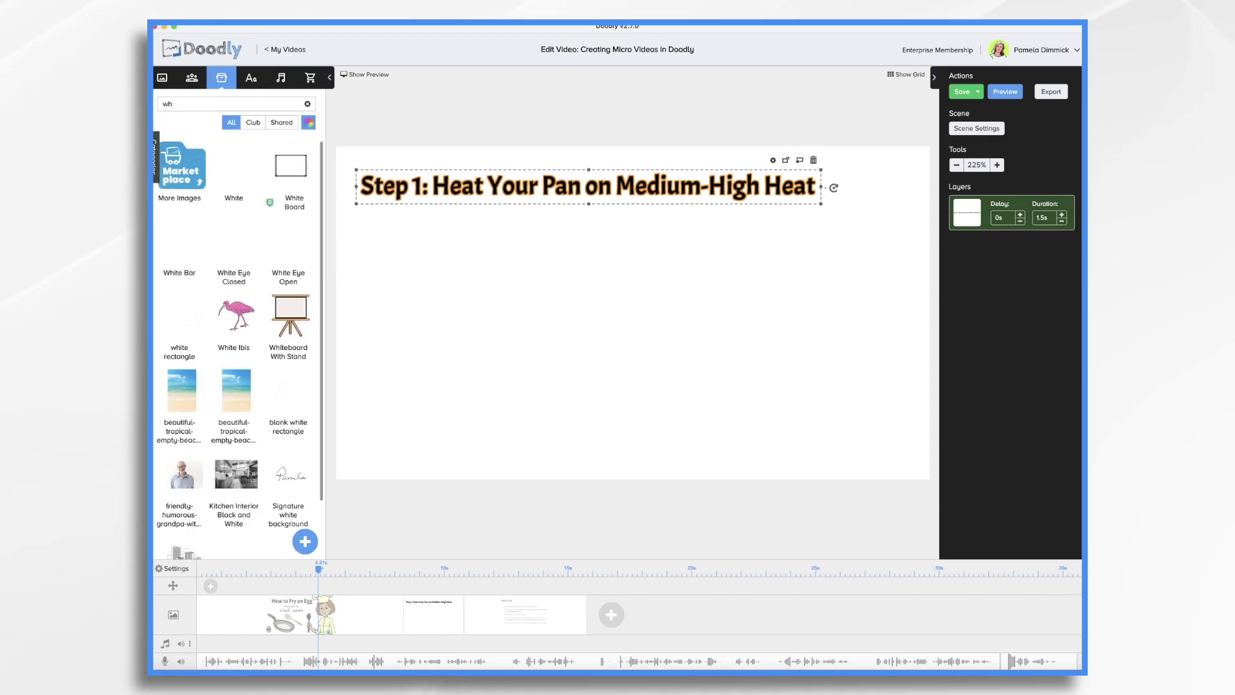
type("pan")
left_click_drag(236, 373, 552, 305)
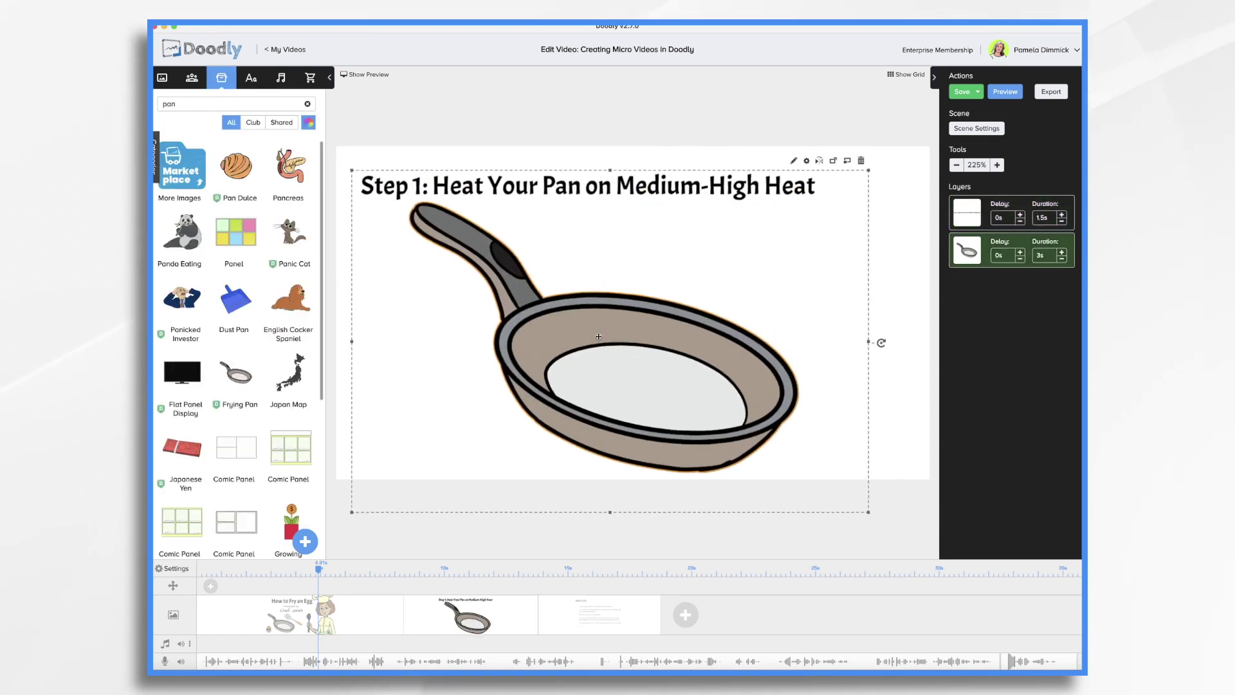
Add the text "Step 2: Crack an Egg into the Pan and Cook for 3 Minutes" in Acme-Regular.
left_click(251, 77)
left_click_drag(237, 134, 756, 237)
type("Step 2: Crack an Egg into the Pan and Cook for 3 Minutes")
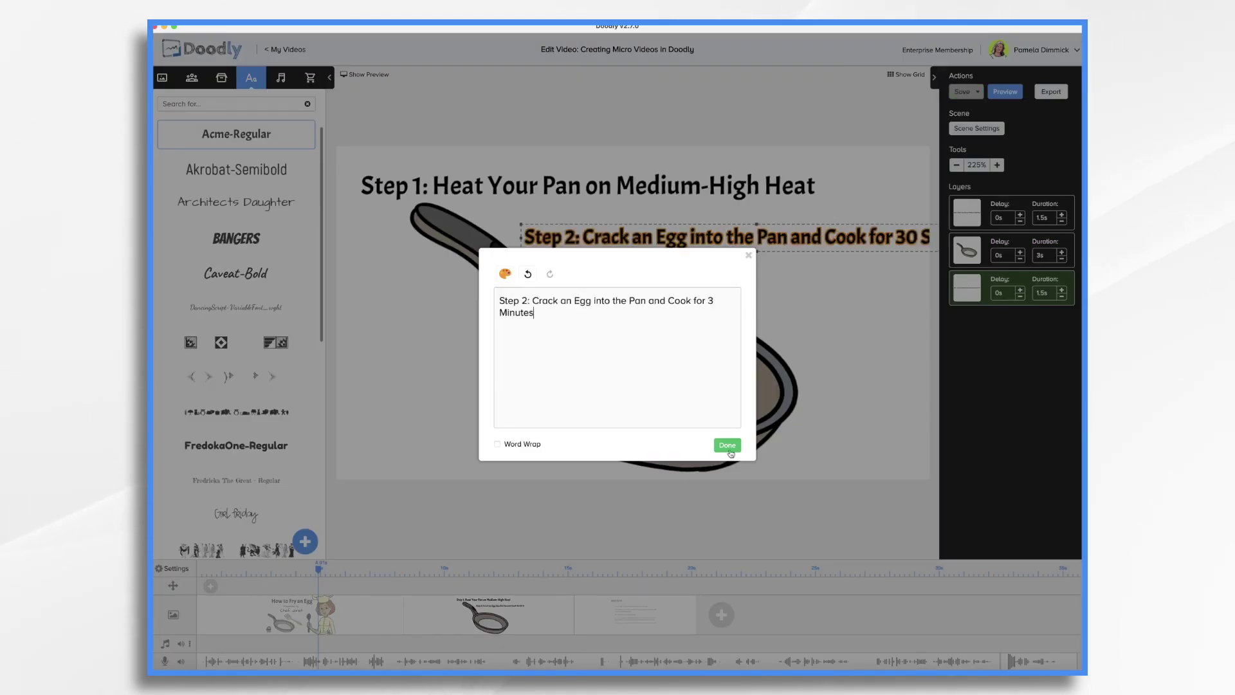
left_click(727, 446)
Arrange the two step headings as staggered lines at the top of the scene and nudge the frying pan slightly left beneath them.
left_click(708, 182)
left_click_drag(708, 222, 682, 207)
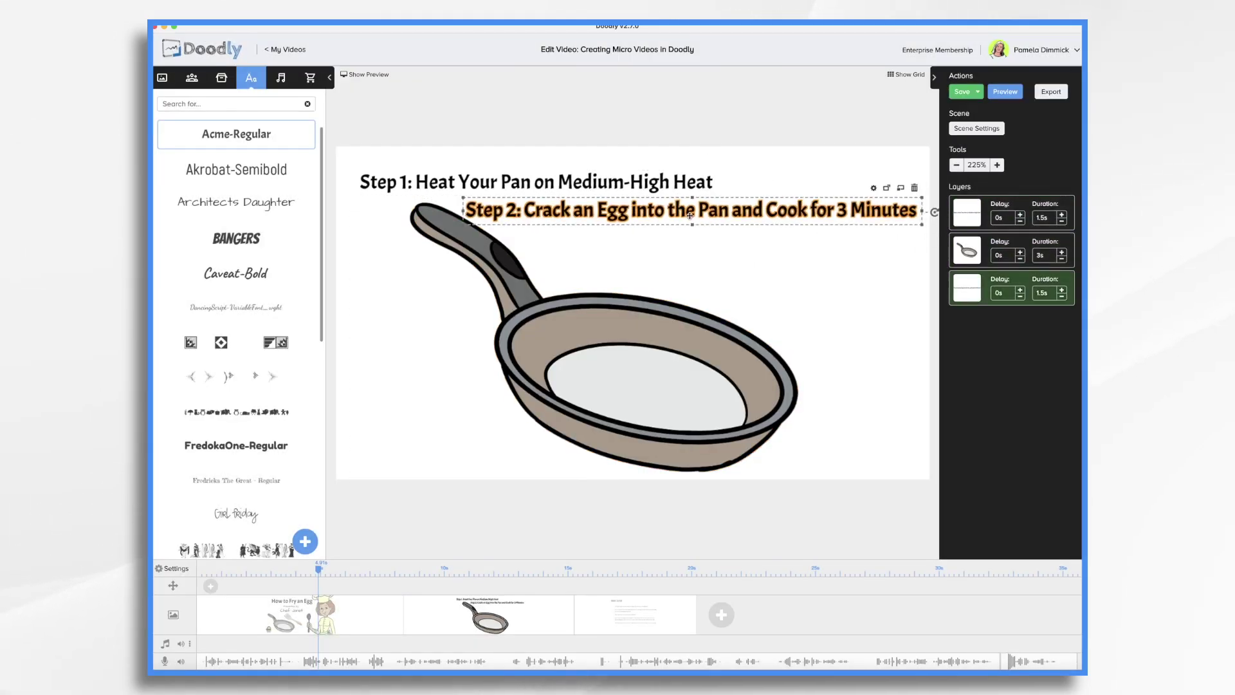
left_click_drag(611, 386, 594, 387)
left_click_drag(467, 201, 454, 196)
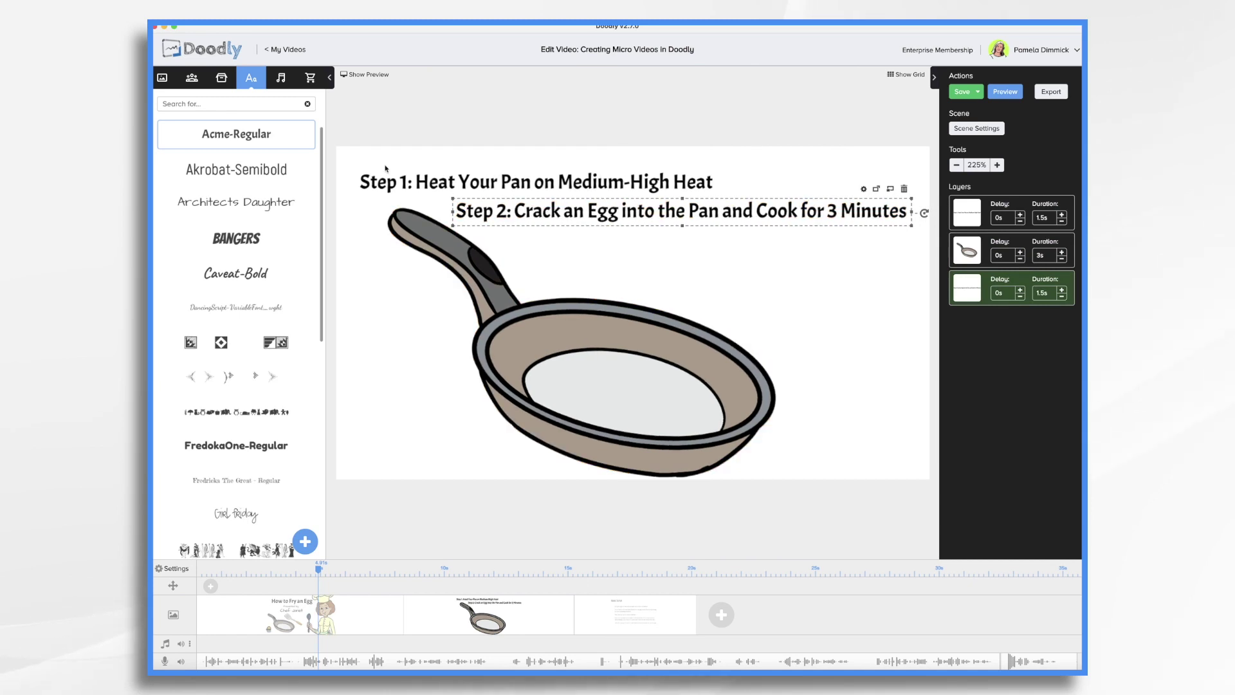
Search the props for "egg" and add the Omlet prop over the pan as an additional image instead of a replacement.
left_click(222, 86)
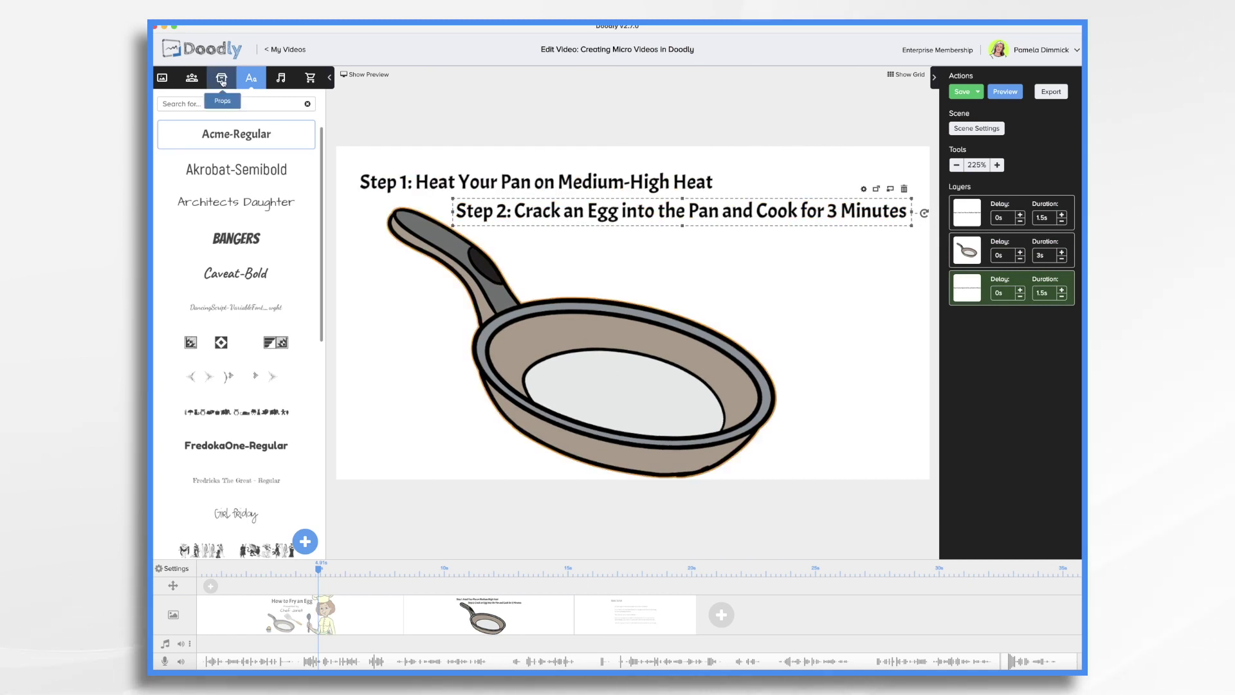
left_click(216, 106)
key("BackSpace")
key("BackSpace")
key("BackSpace")
type("egg")
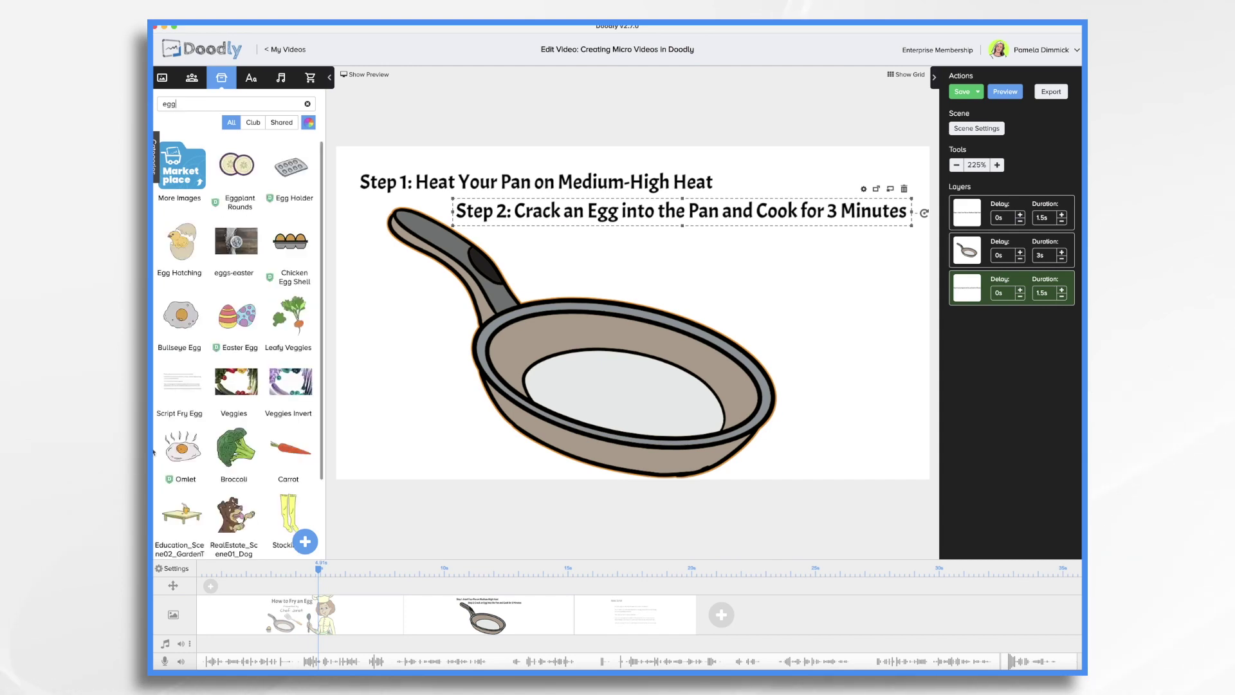
left_click_drag(177, 459, 604, 407)
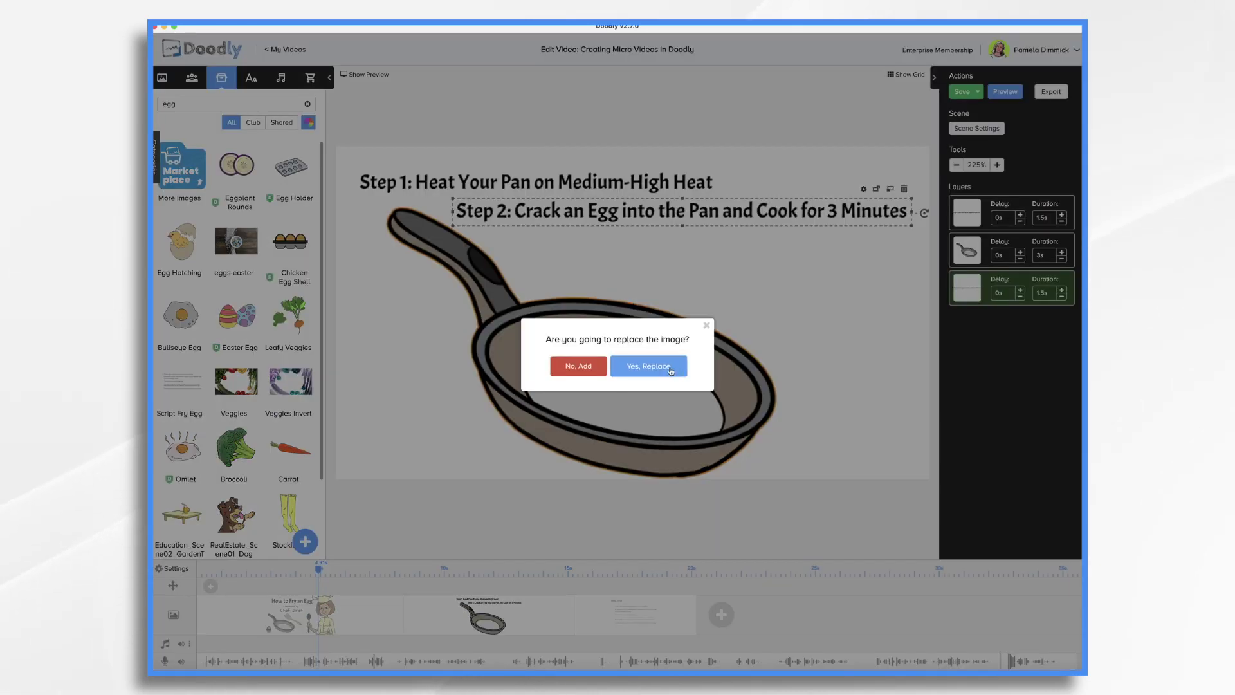
left_click(579, 366)
Move the fried egg into the frying pan and rotate it clockwise to match the pan's tilt.
left_click(595, 371)
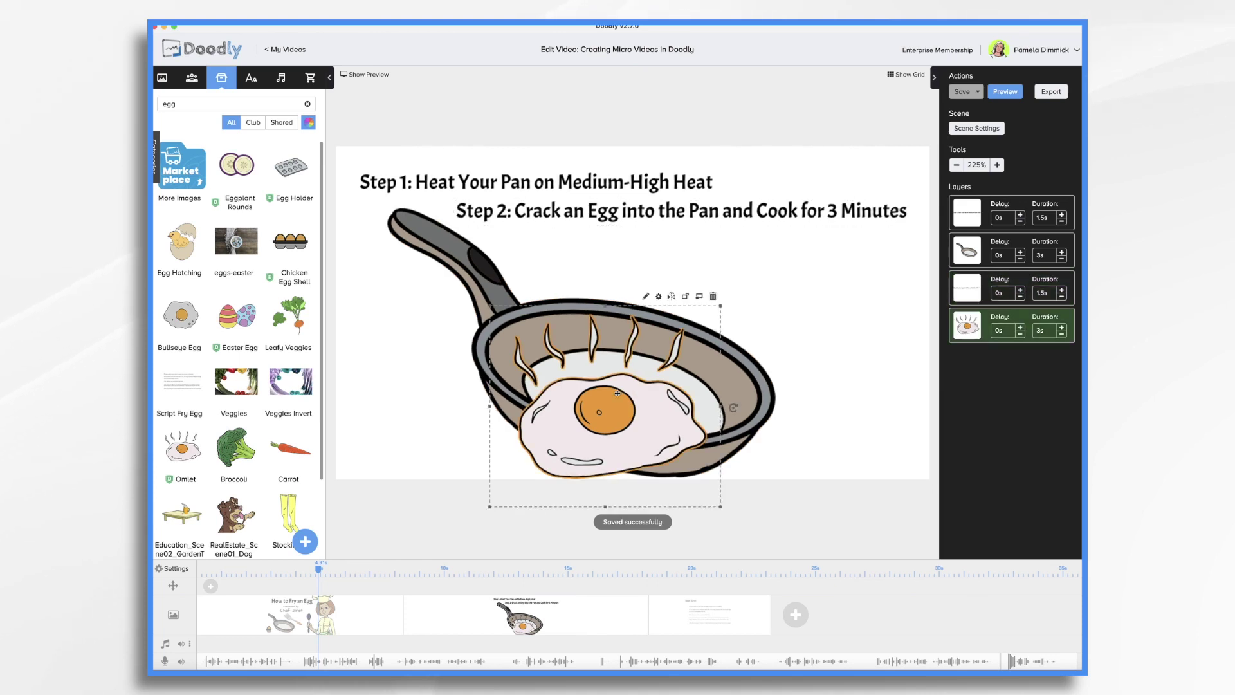
left_click_drag(615, 402, 631, 358)
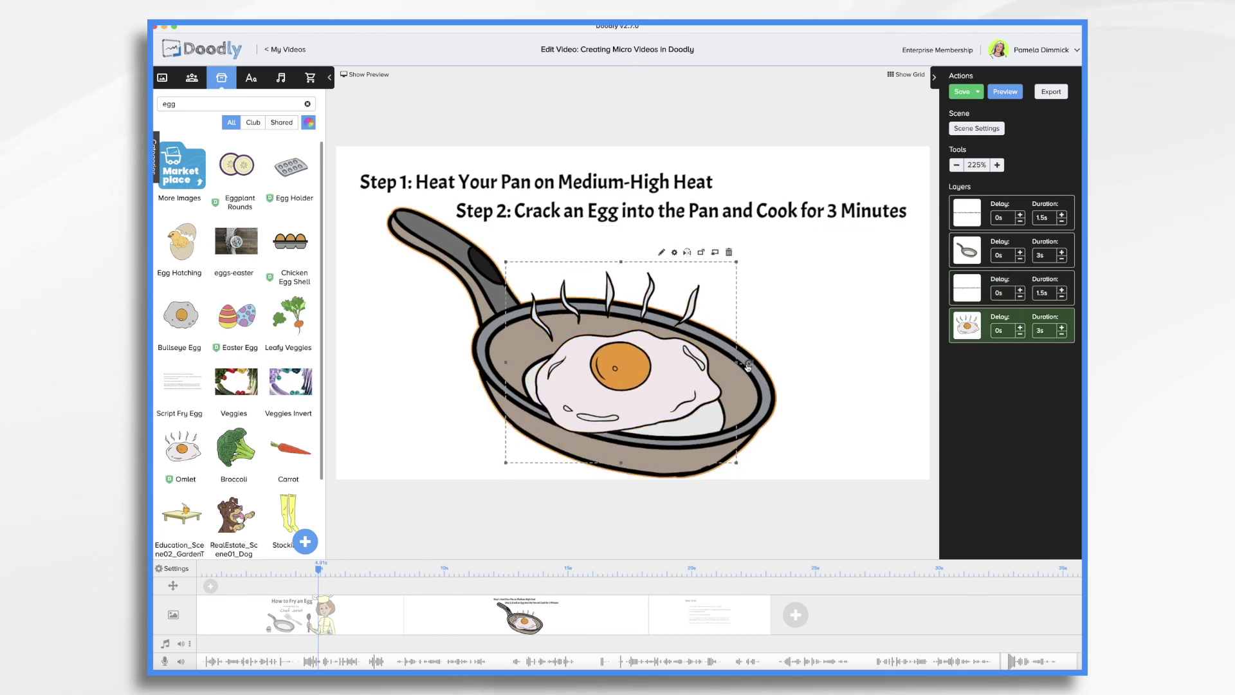
left_click_drag(748, 367, 741, 401)
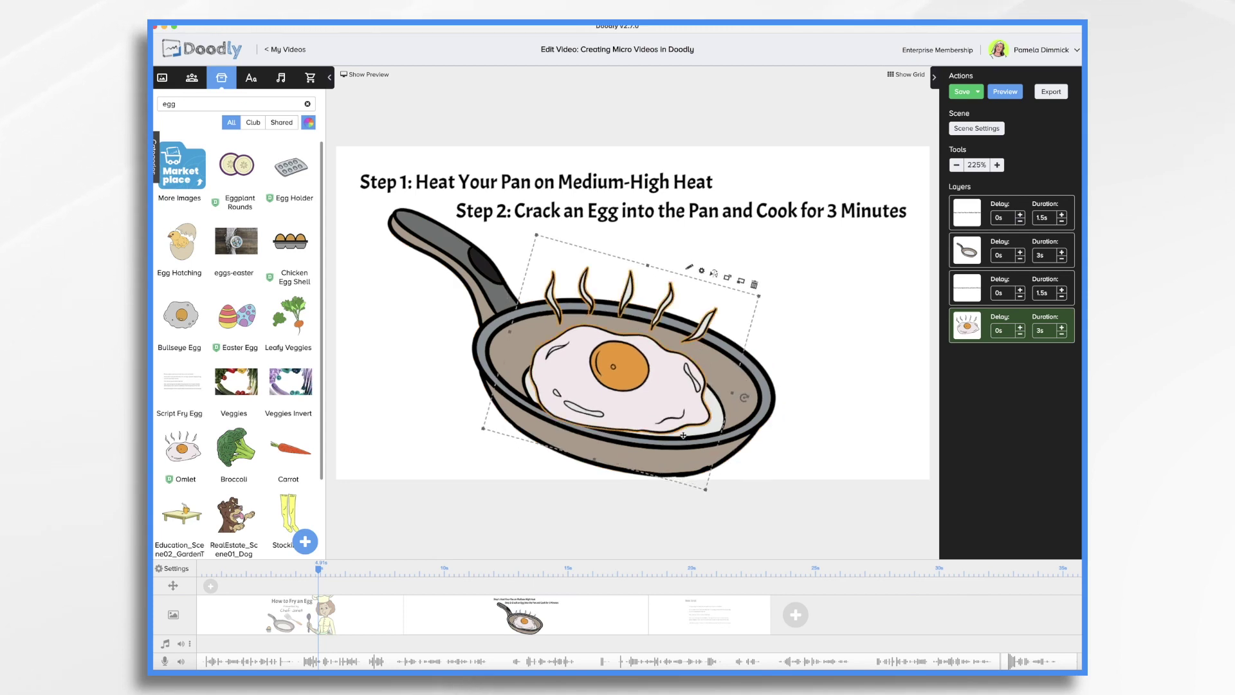
Shrink the fried egg slightly to fit inside the pan and duplicate the scene.
left_click_drag(706, 489, 695, 475)
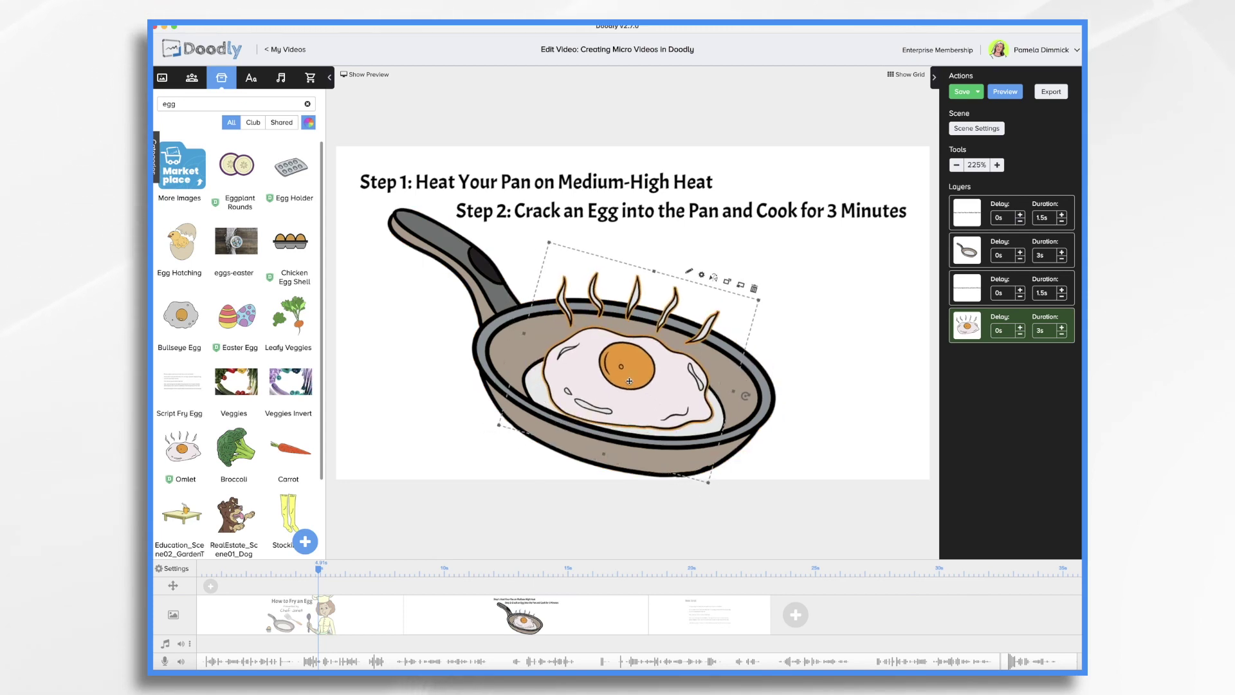
left_click(618, 515)
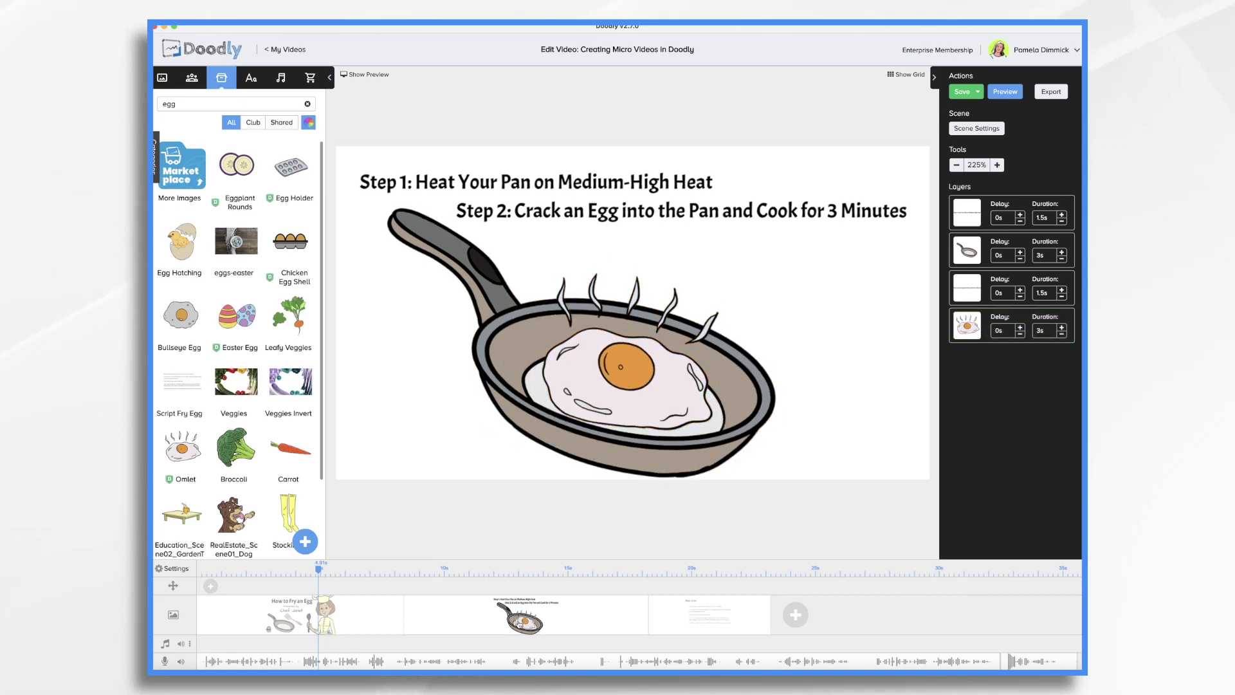
right_click(595, 617)
left_click(633, 572)
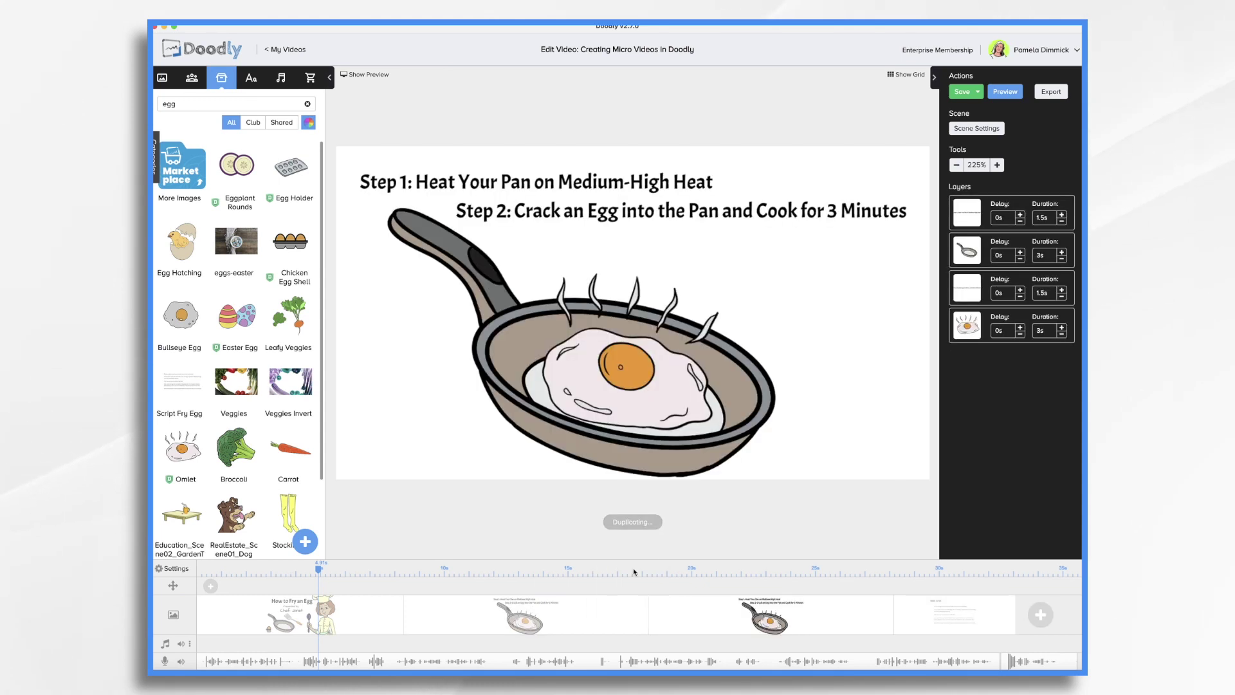
Set the enter animation duration of all four layers in the duplicated scene to 0s.
left_click(1047, 221)
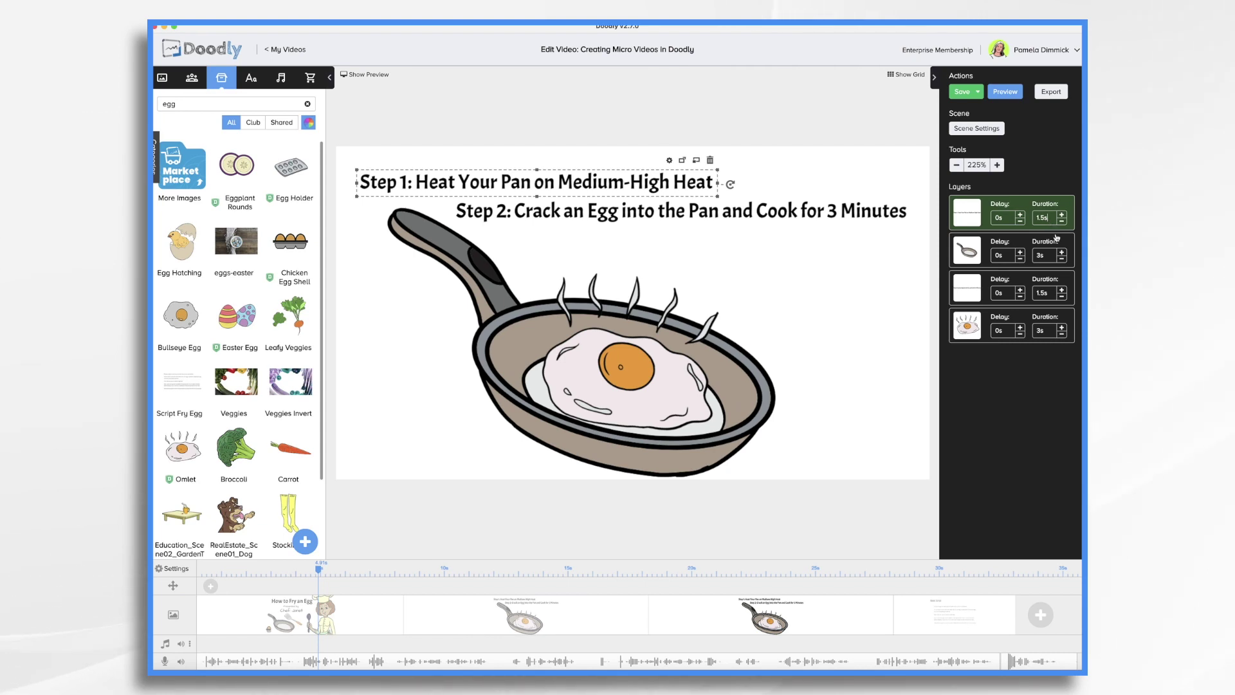
left_click(1018, 256)
left_click(1014, 290)
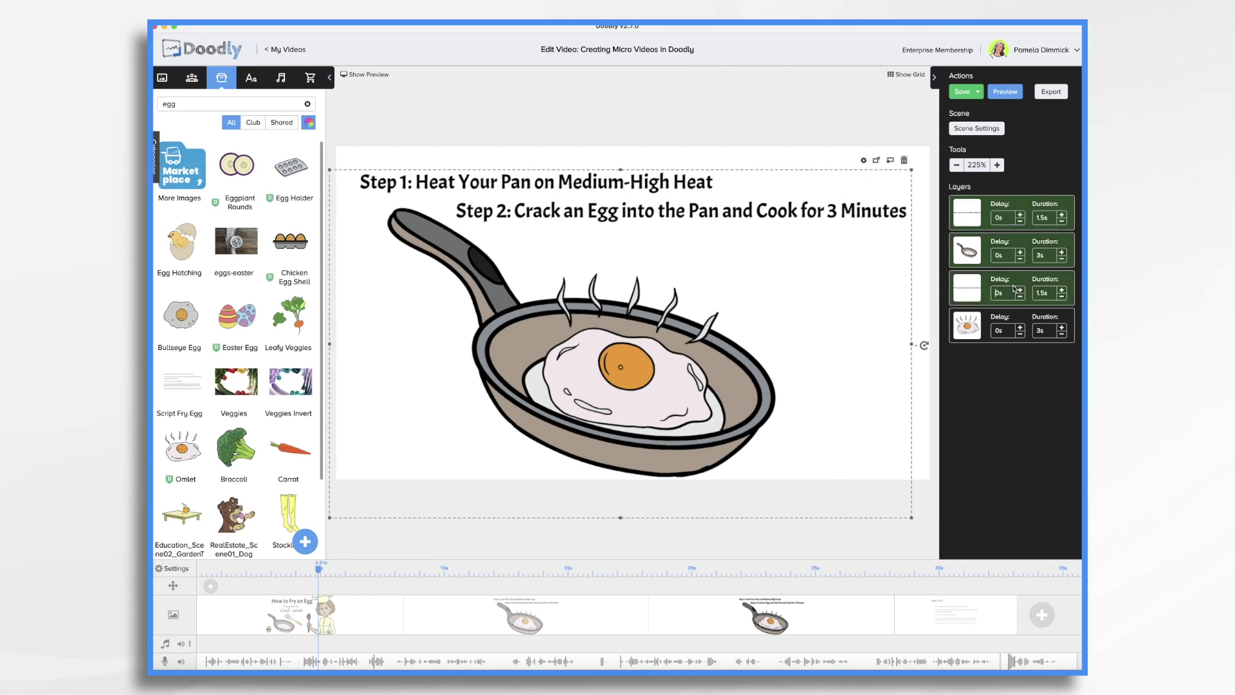
left_click(1020, 335)
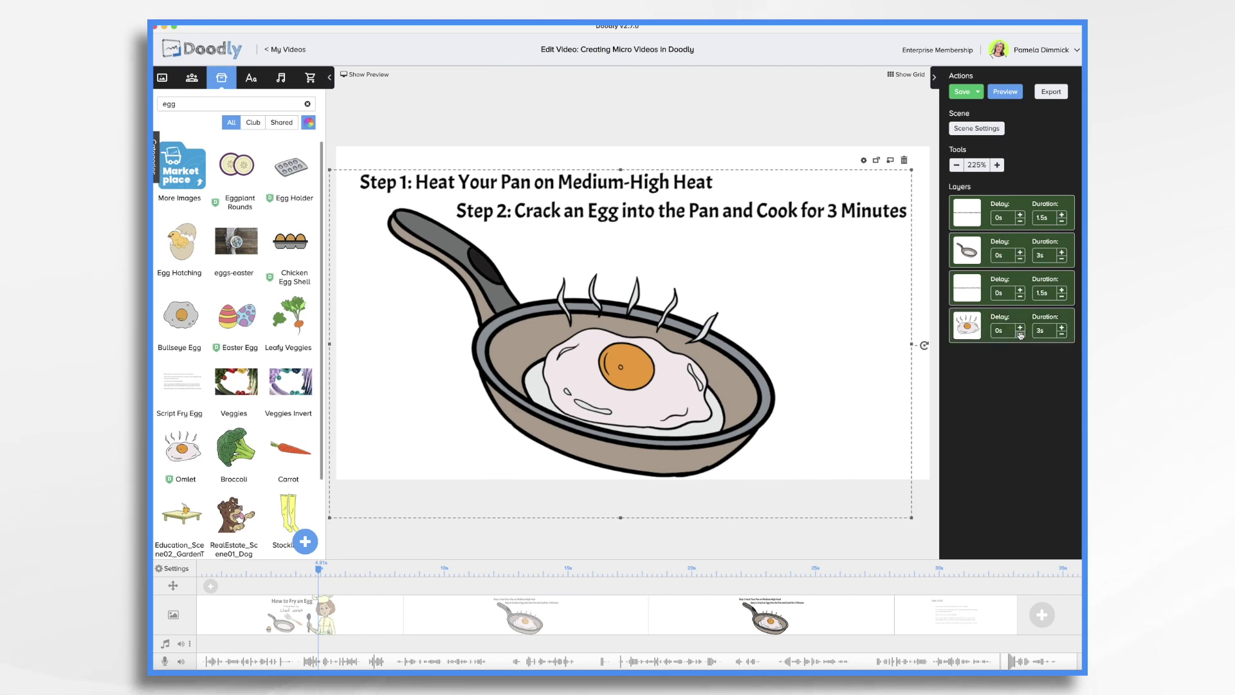
left_click(864, 161)
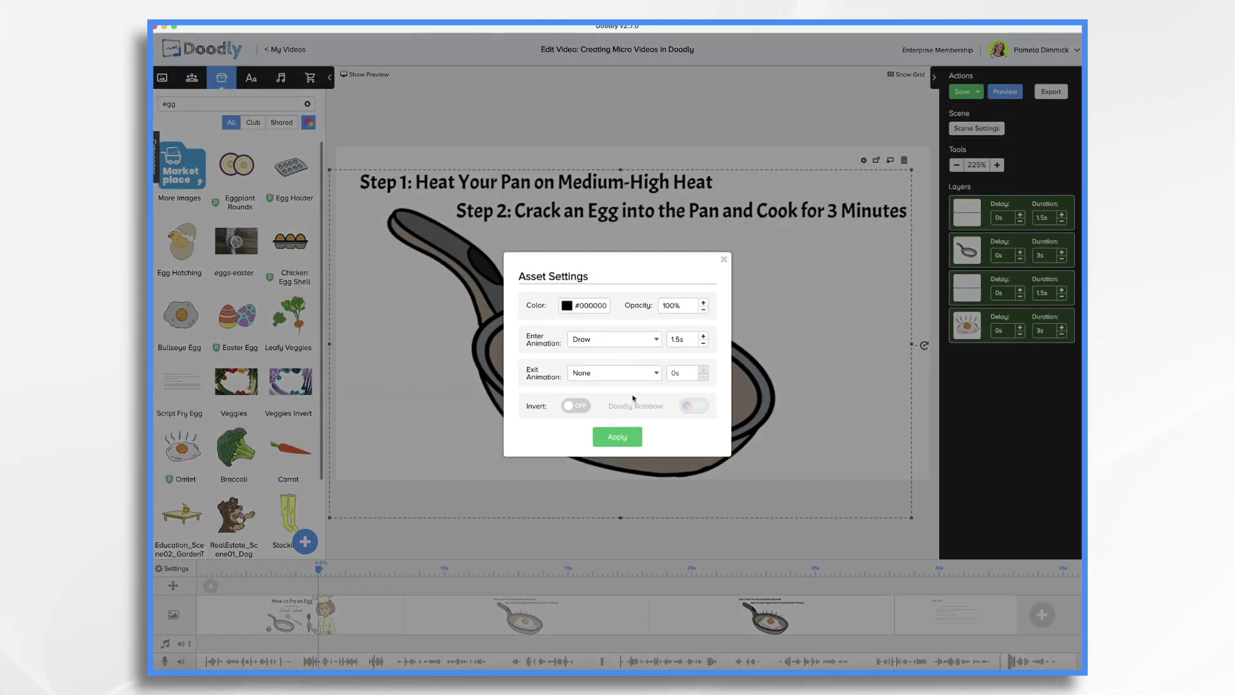
left_click(680, 339)
key("BackSpace")
key("BackSpace")
key("BackSpace")
key("BackSpace")
type("0s")
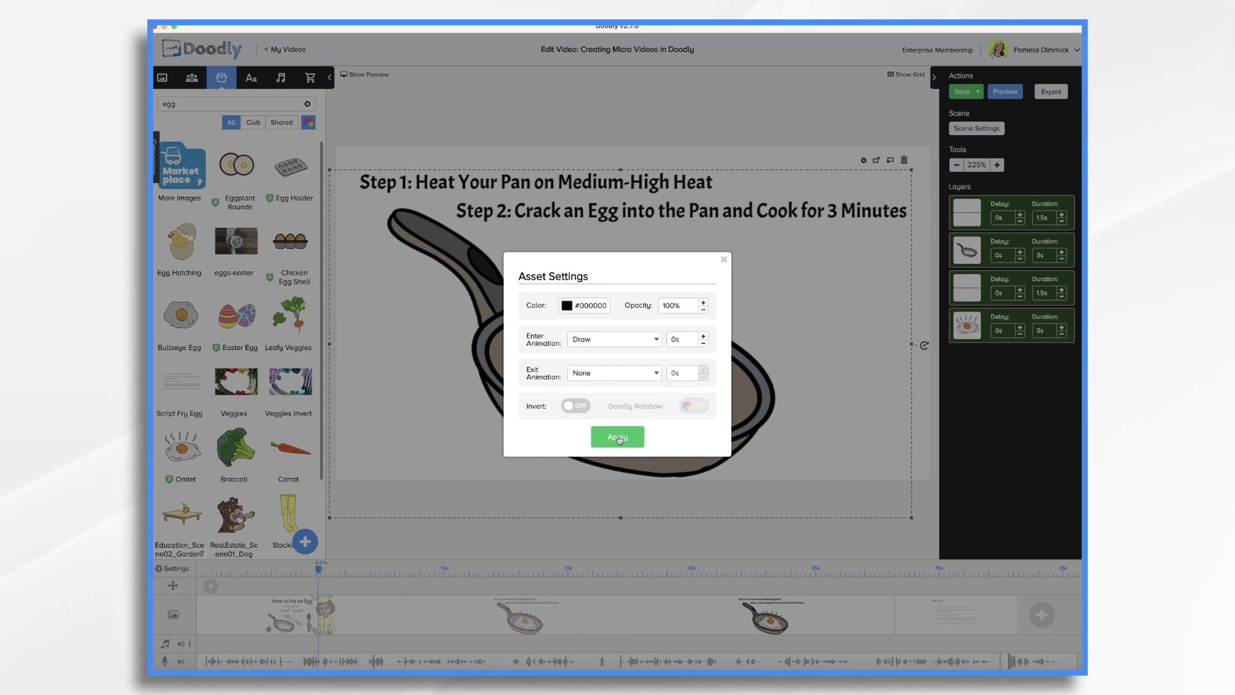
left_click(617, 438)
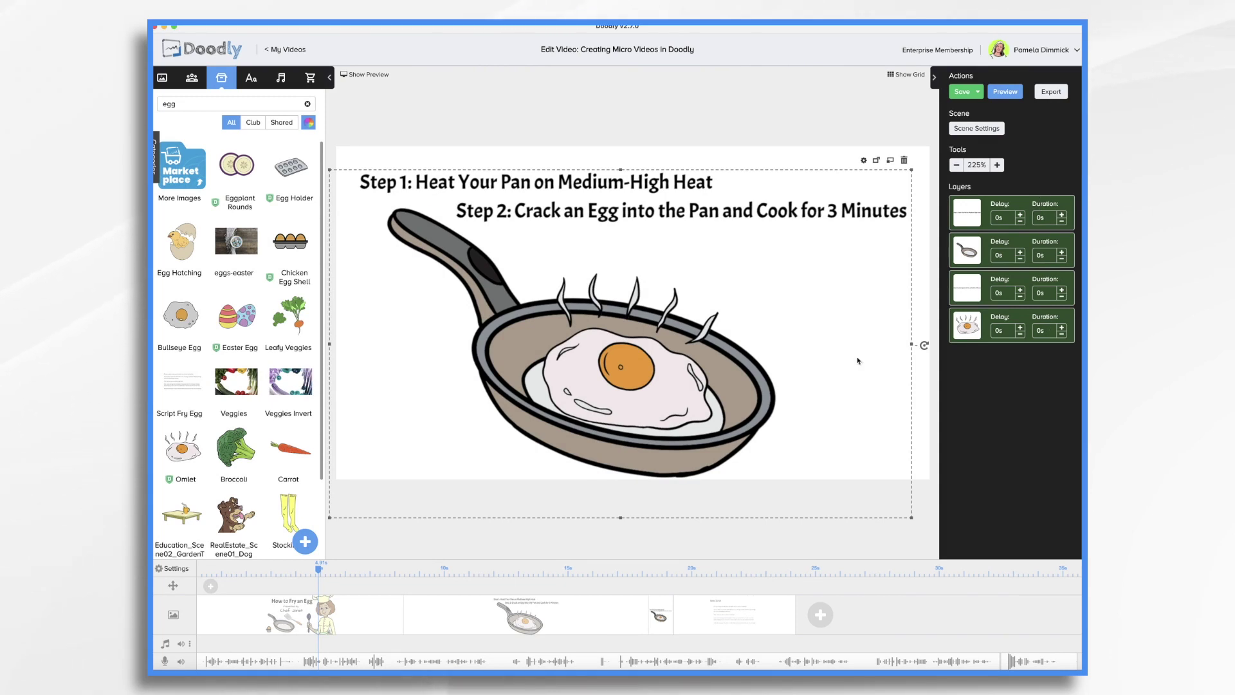
Set the exit animation of the original frying pan scene to None.
left_click(587, 619)
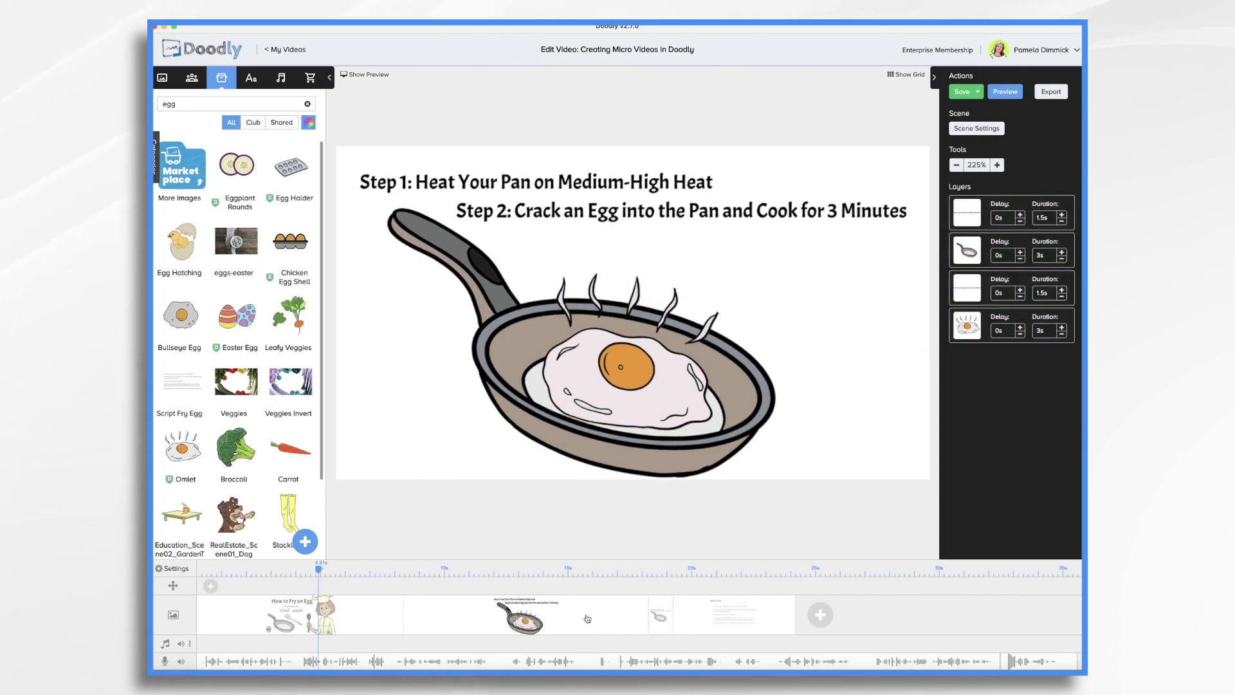
left_click(981, 129)
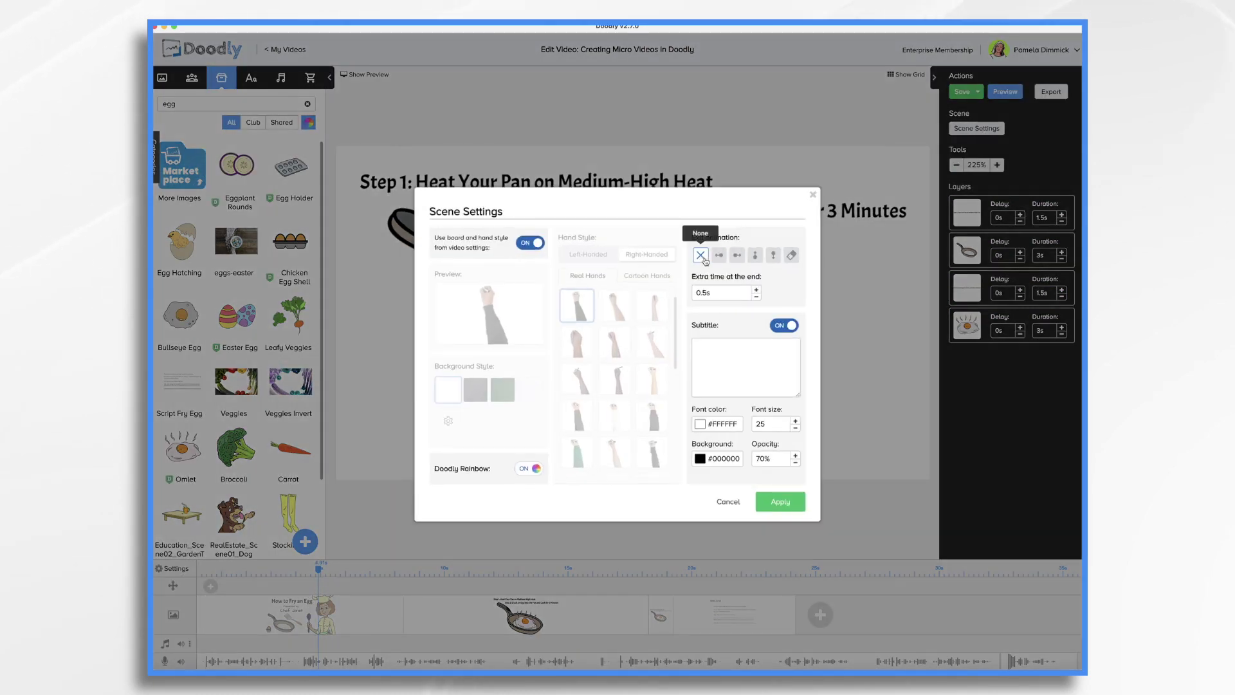
left_click(781, 502)
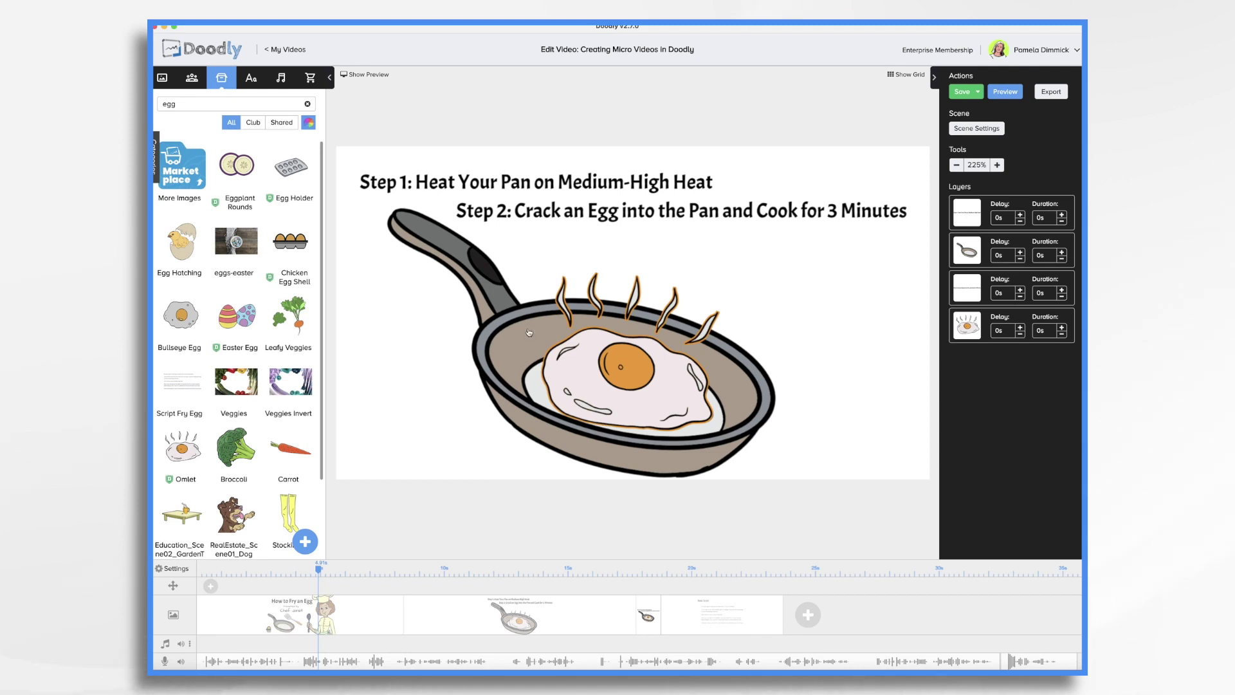
Replace the steaming egg in the duplicated scene with the Bullseye Egg prop.
left_click_drag(186, 321, 650, 372)
left_click(648, 361)
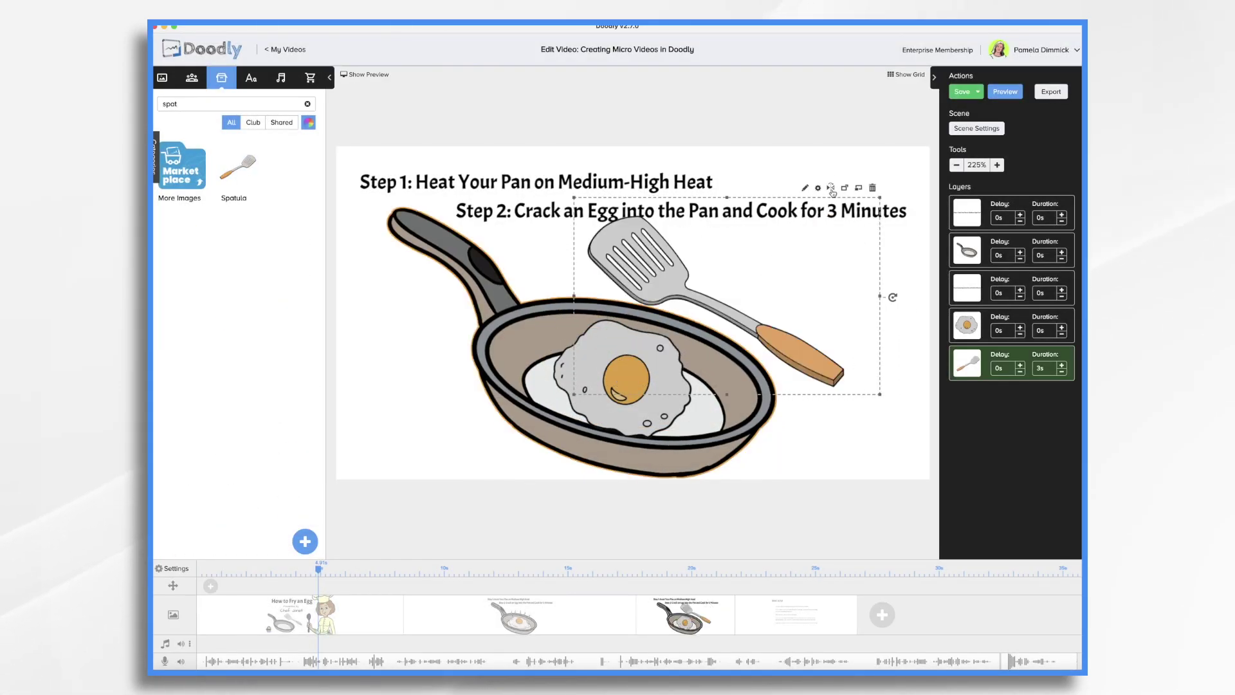
Rotate the spatula counterclockwise so its blade meets the egg, and place its layer before the egg's so it sits underneath.
left_click_drag(893, 297, 907, 169)
mouse_move(974, 377)
left_mouse_down()
mouse_move(978, 339)
mouse_move(989, 343)
left_mouse_up()
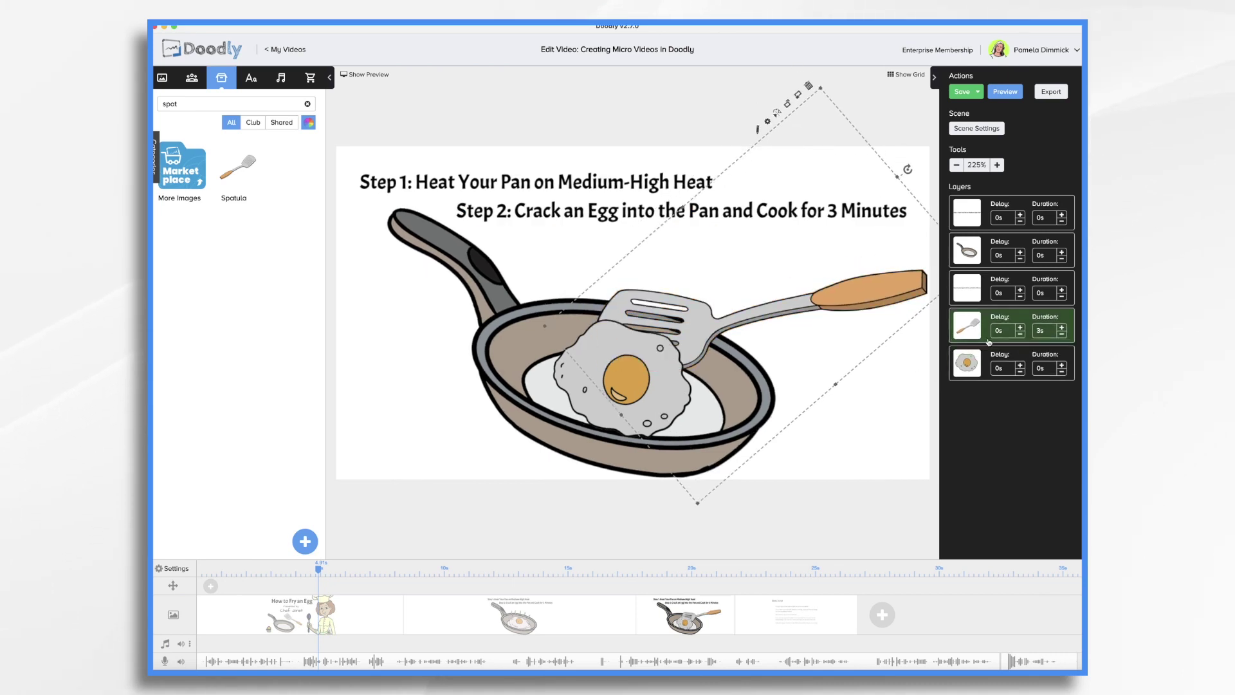
left_click(595, 608)
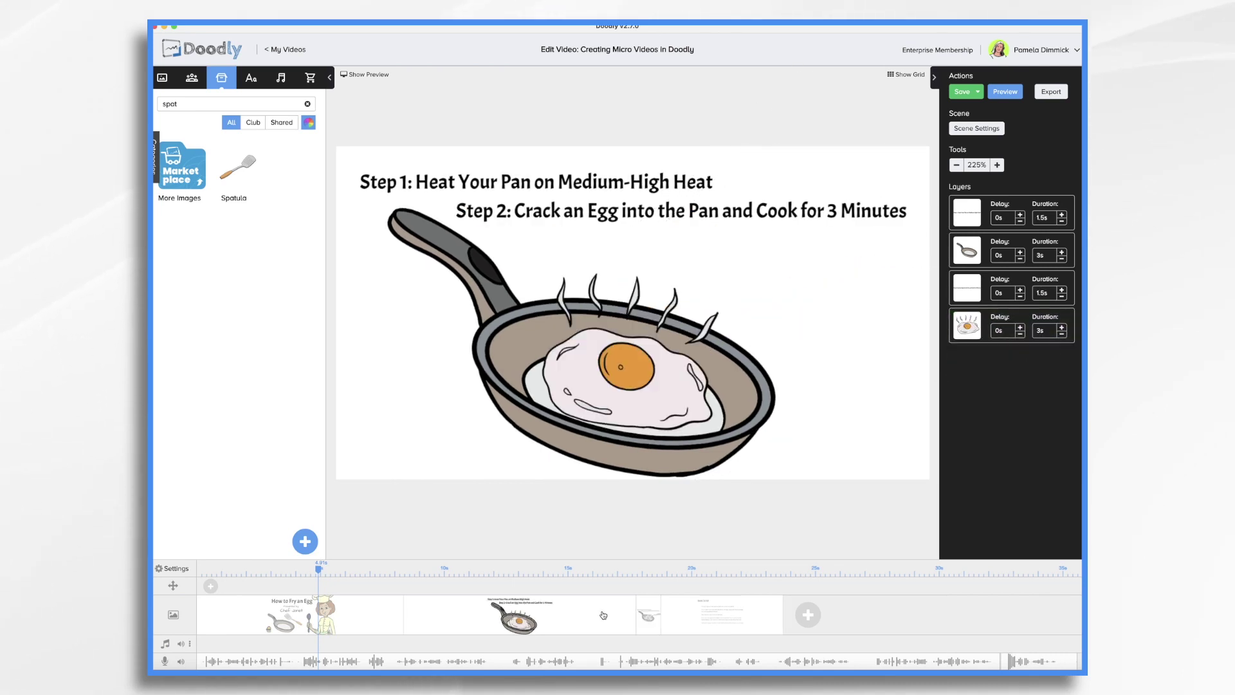
left_click(648, 618)
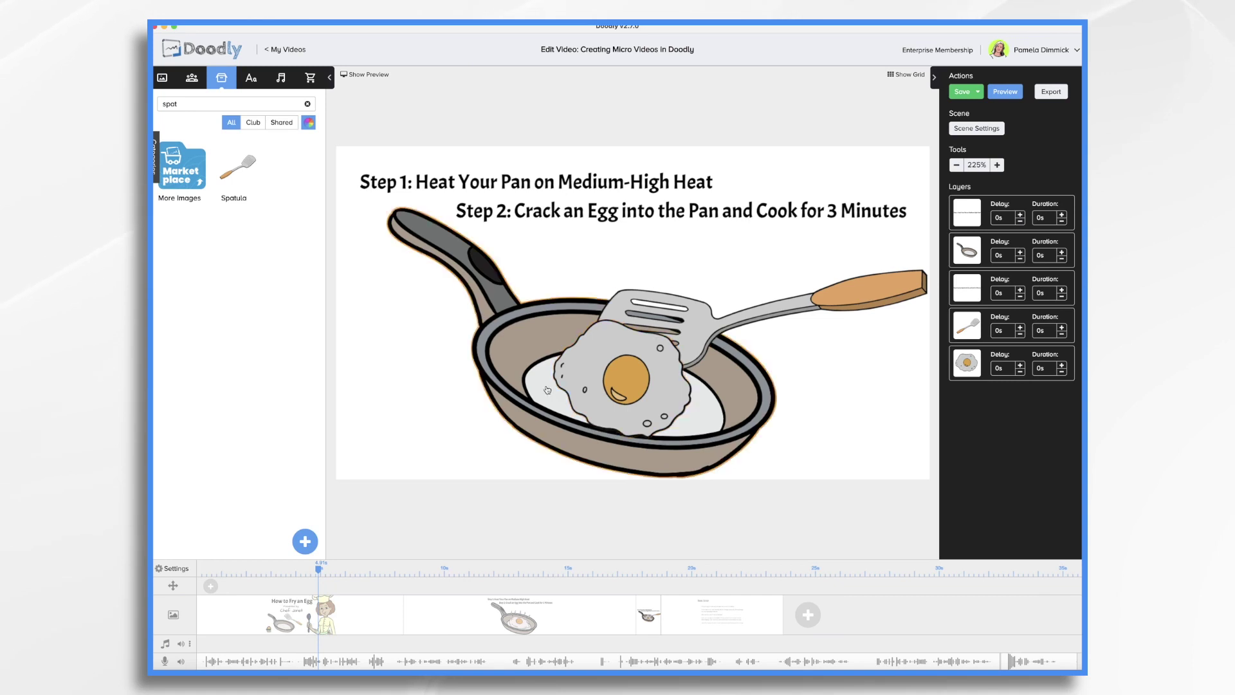
Add the text "Step 3: Flip and Cook for 30 Seconds" in Acme-Regular to the spatula scene.
left_click(251, 77)
left_click(236, 136)
type("Step 3: Flip and Cook for 30 Seconds")
left_click(728, 441)
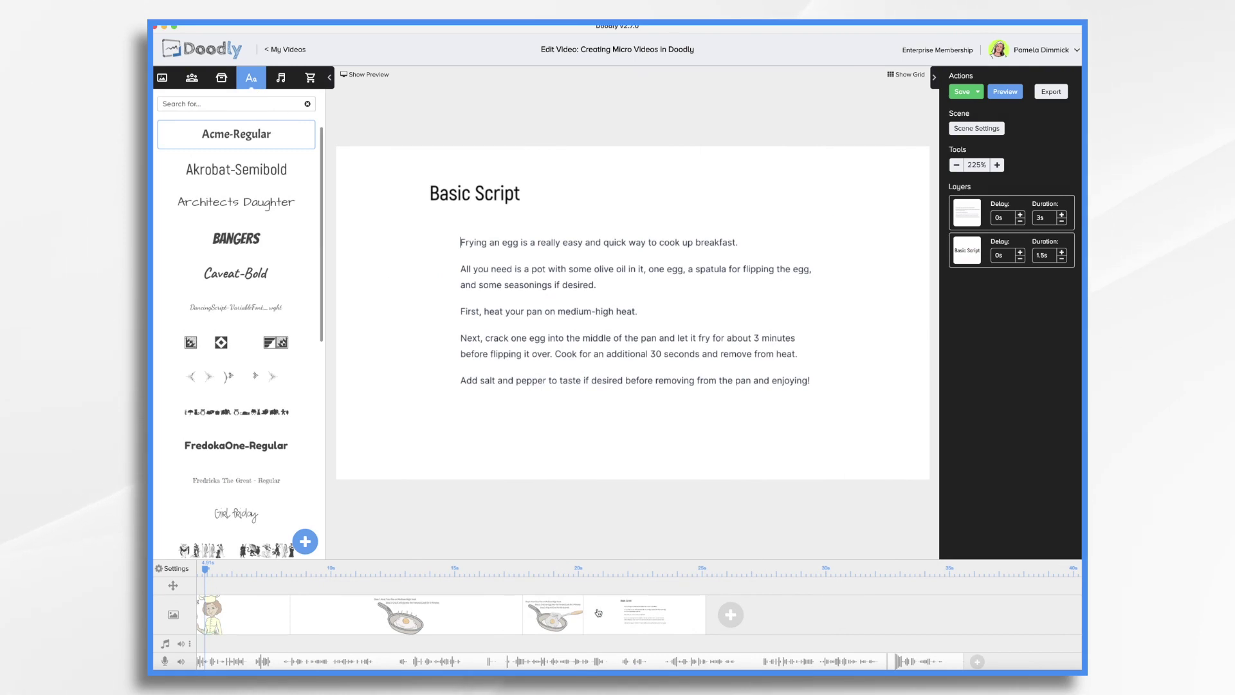
Insert a new scene before the Basic Script scene and add an enlarged Janet Chef character to it.
right_click(611, 619)
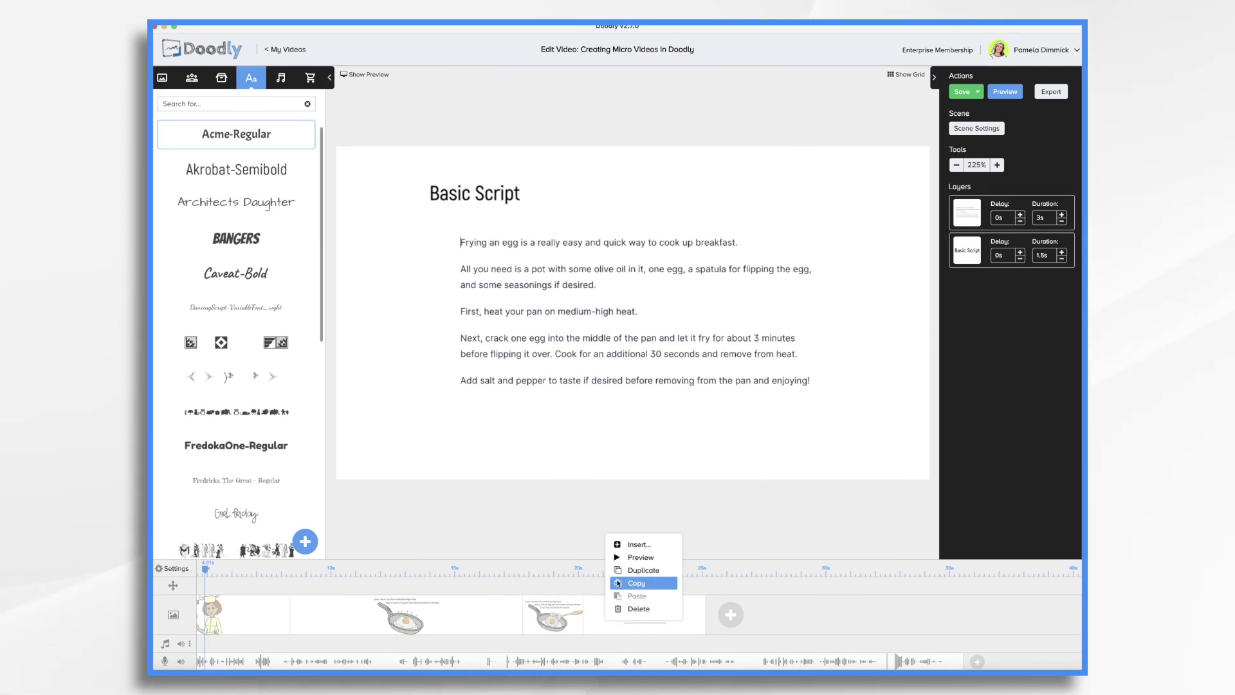
left_click(619, 544)
left_click(192, 77)
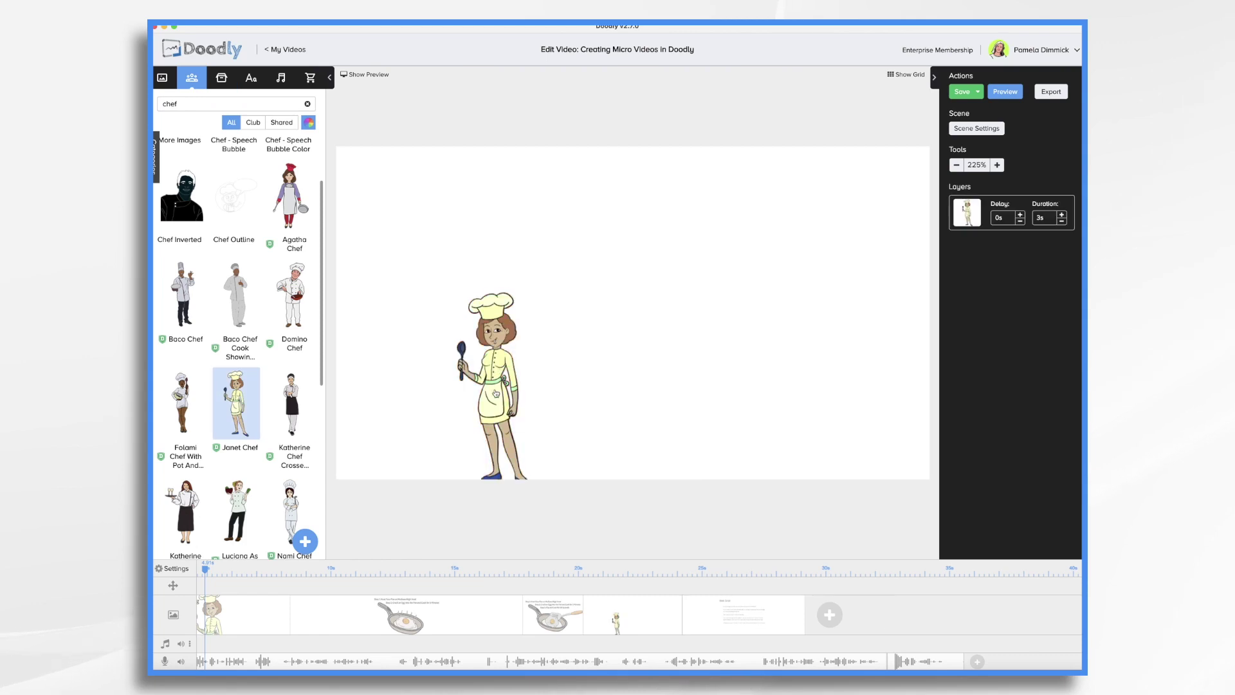
left_click_drag(523, 275, 593, 178)
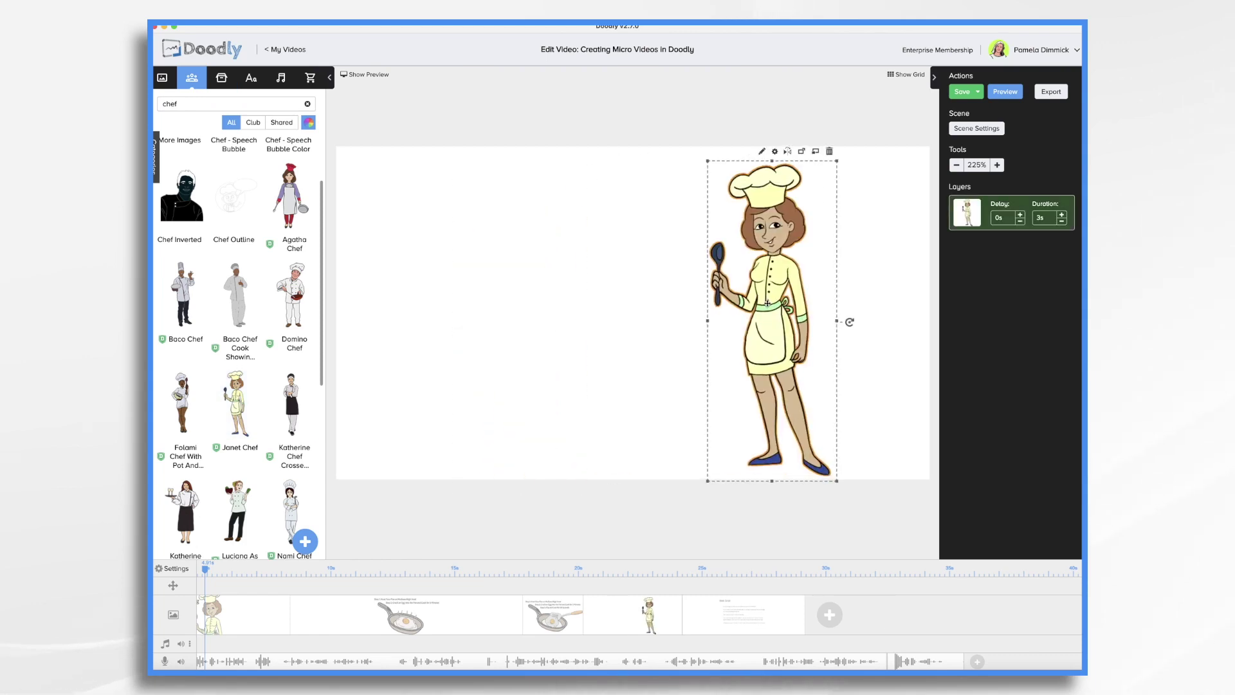
Search the props for "plate" and add the pink Back Home Food Plate beside the chef.
left_click(221, 77)
type("plate")
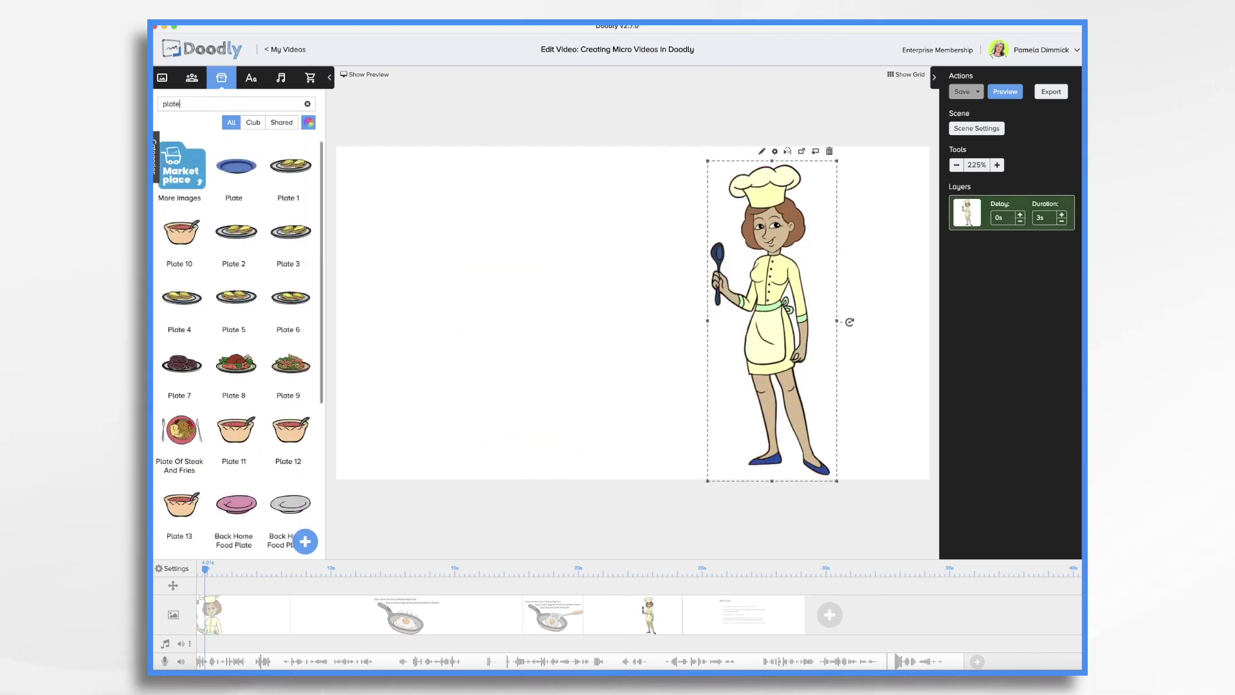
left_click_drag(233, 504, 527, 350)
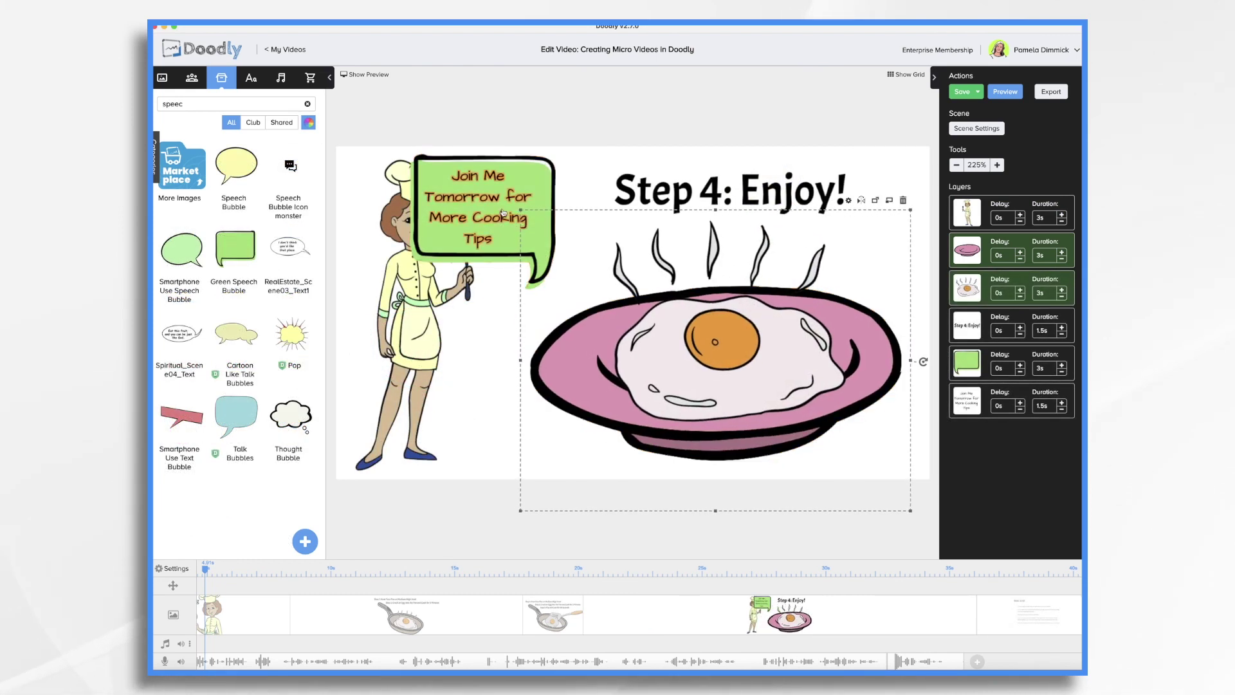
Move the green speech bubble and its text together to the right, clear of the chef's face.
left_click(535, 193)
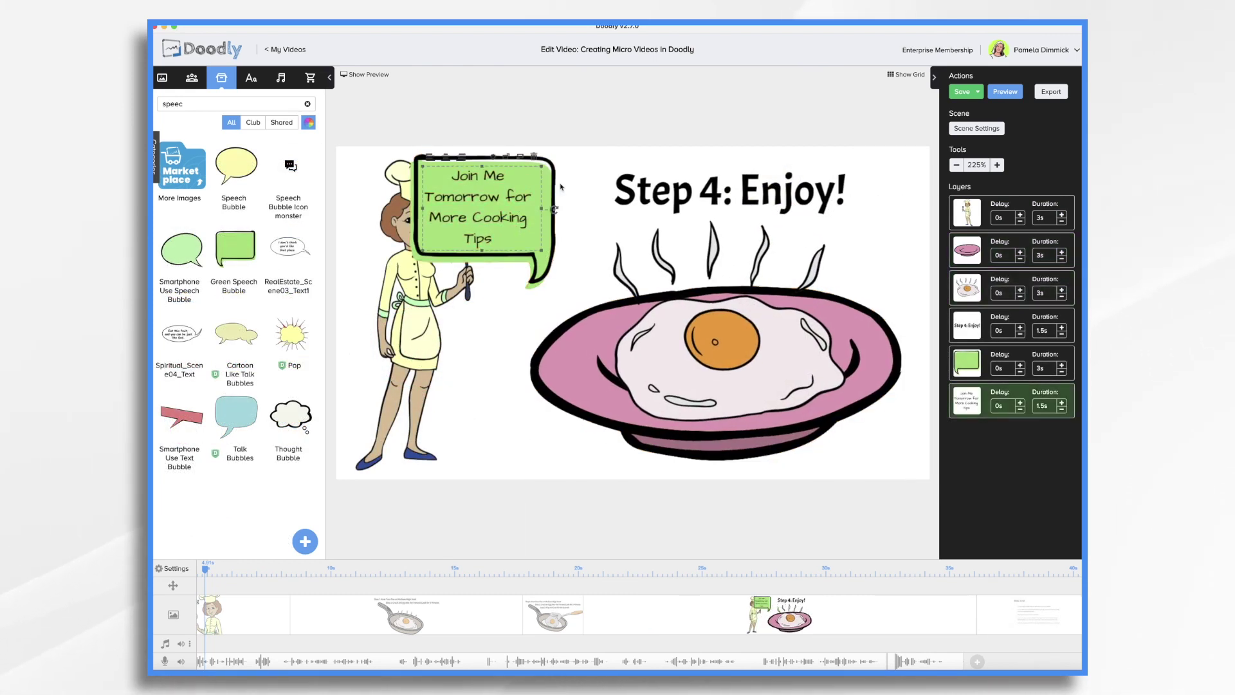
left_click(550, 179, "shift")
left_click_drag(550, 179, 593, 174)
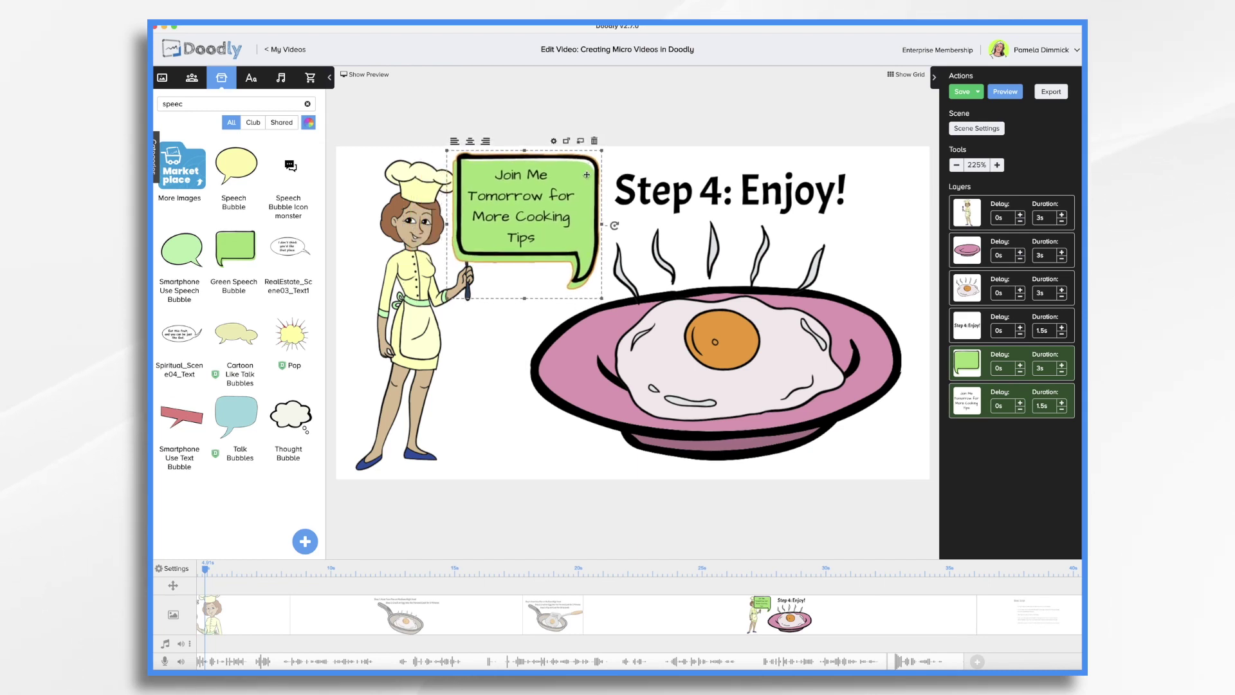
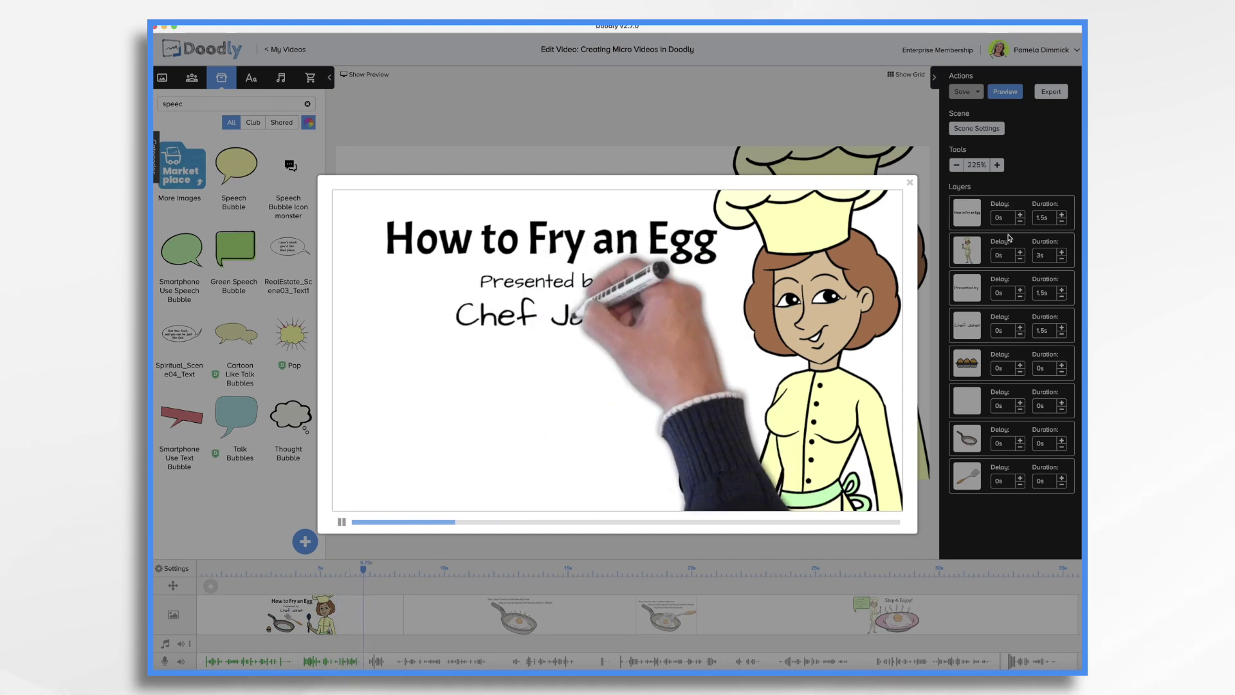
Set the title scene's durations to 2s for the chef, 0.5s for "Presented by" and 1s for the chef's name text.
left_click(908, 183)
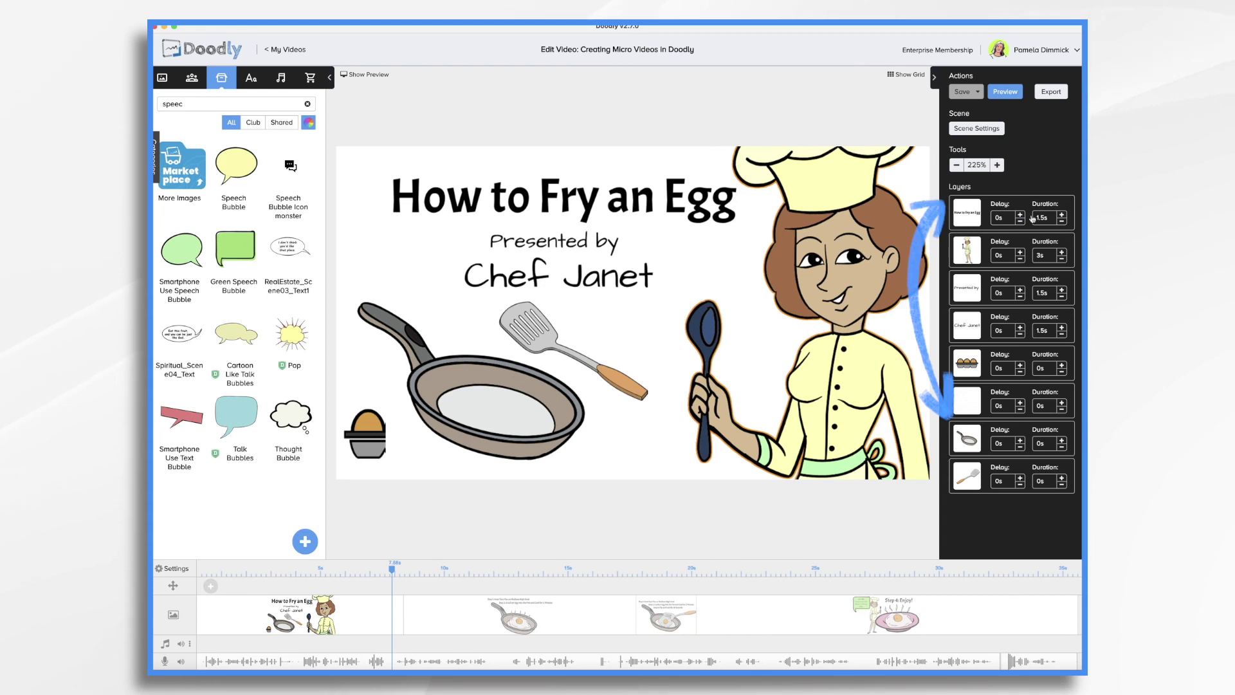
left_click(1062, 259)
left_click(1062, 259)
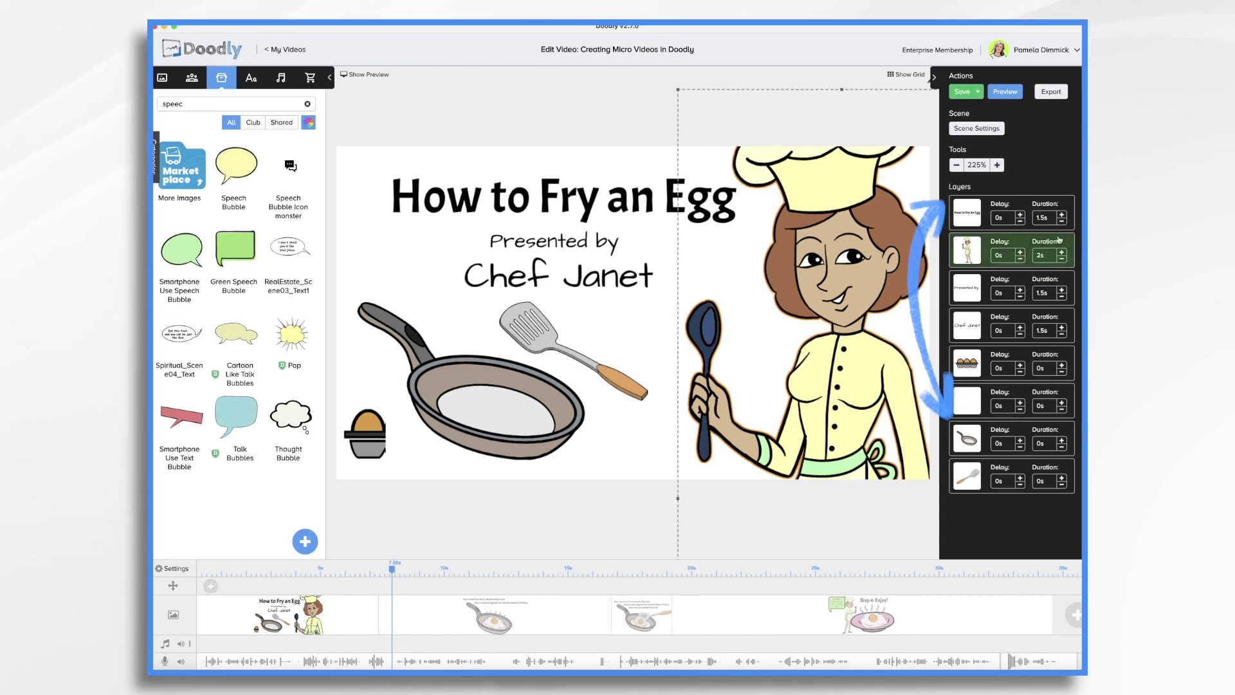
left_click(1062, 296)
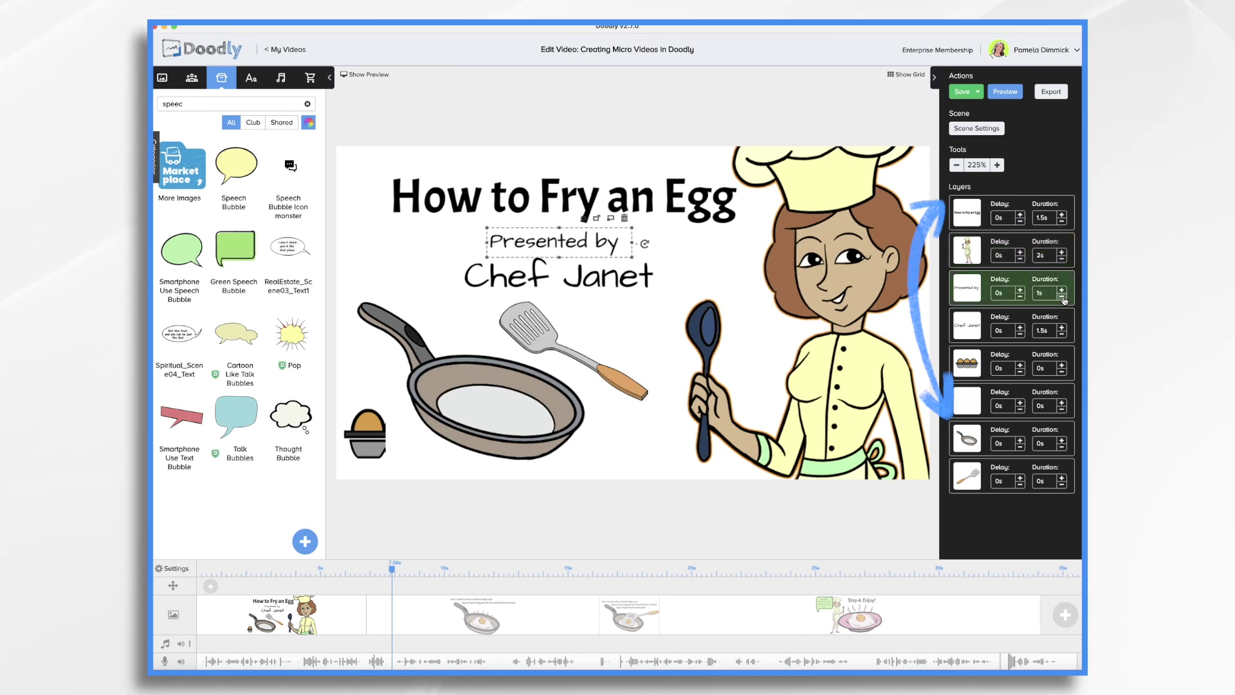
left_click(1063, 297)
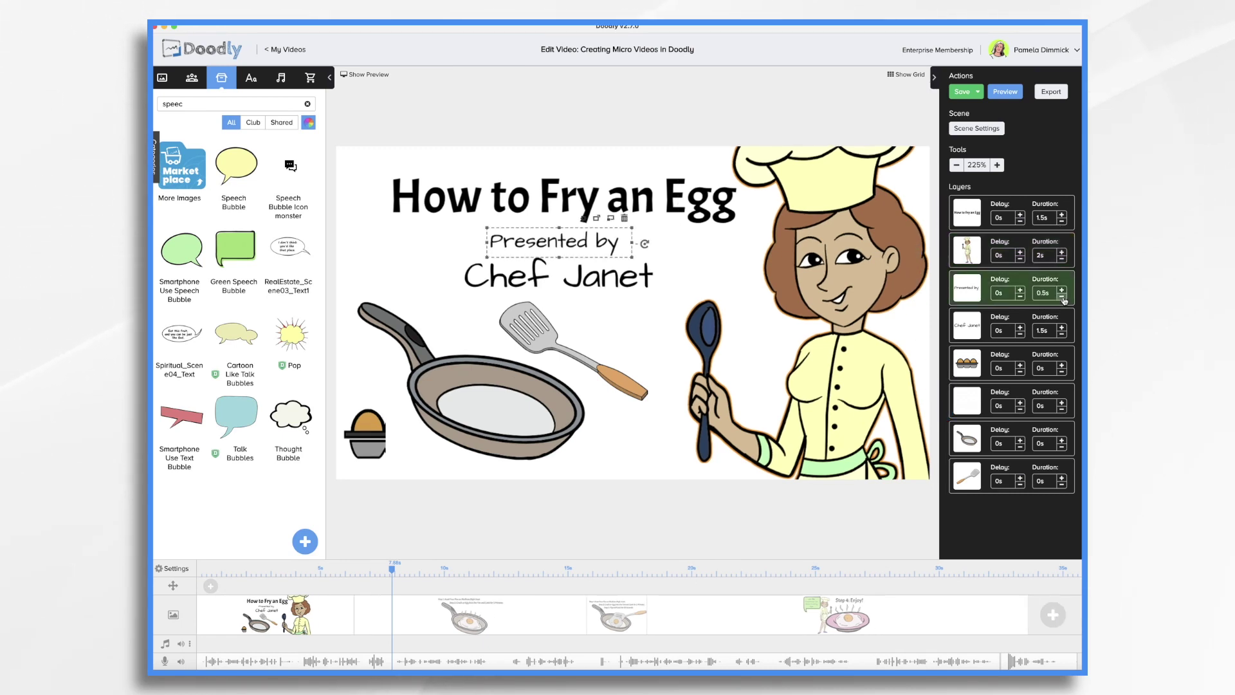
left_click(1062, 335)
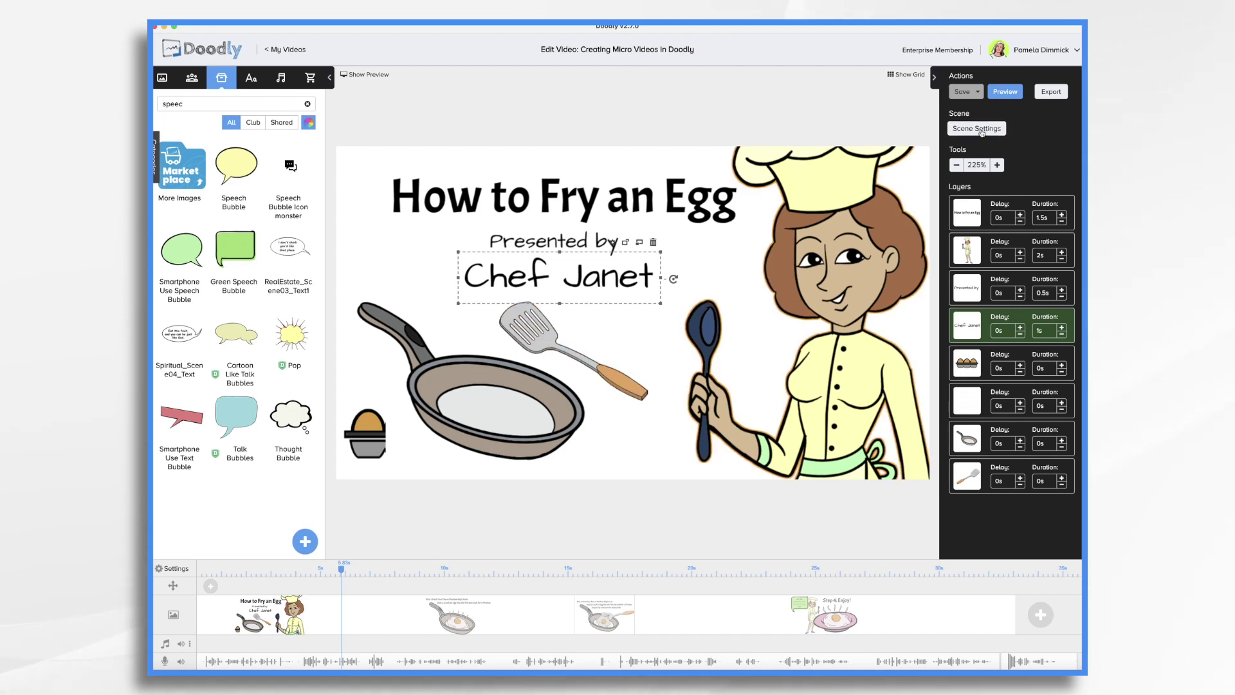
Increase the extra time at the end of the title scene and preview that scene.
left_click(977, 130)
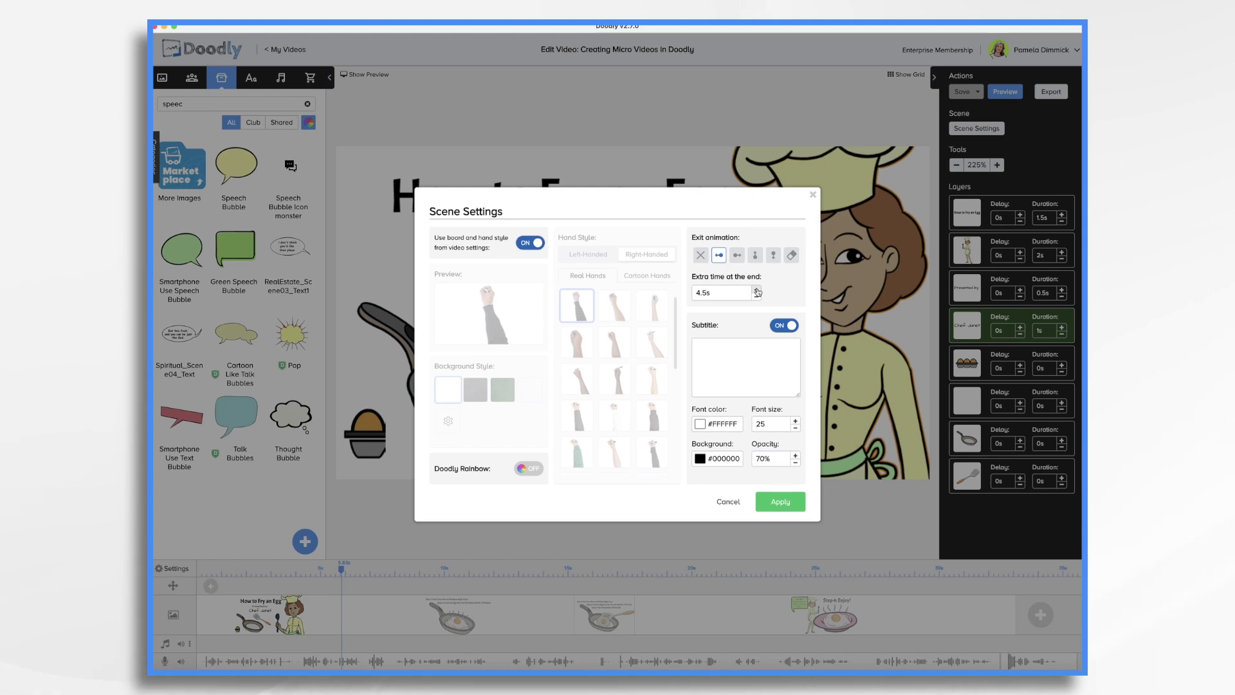
left_click(757, 290)
left_click(792, 506)
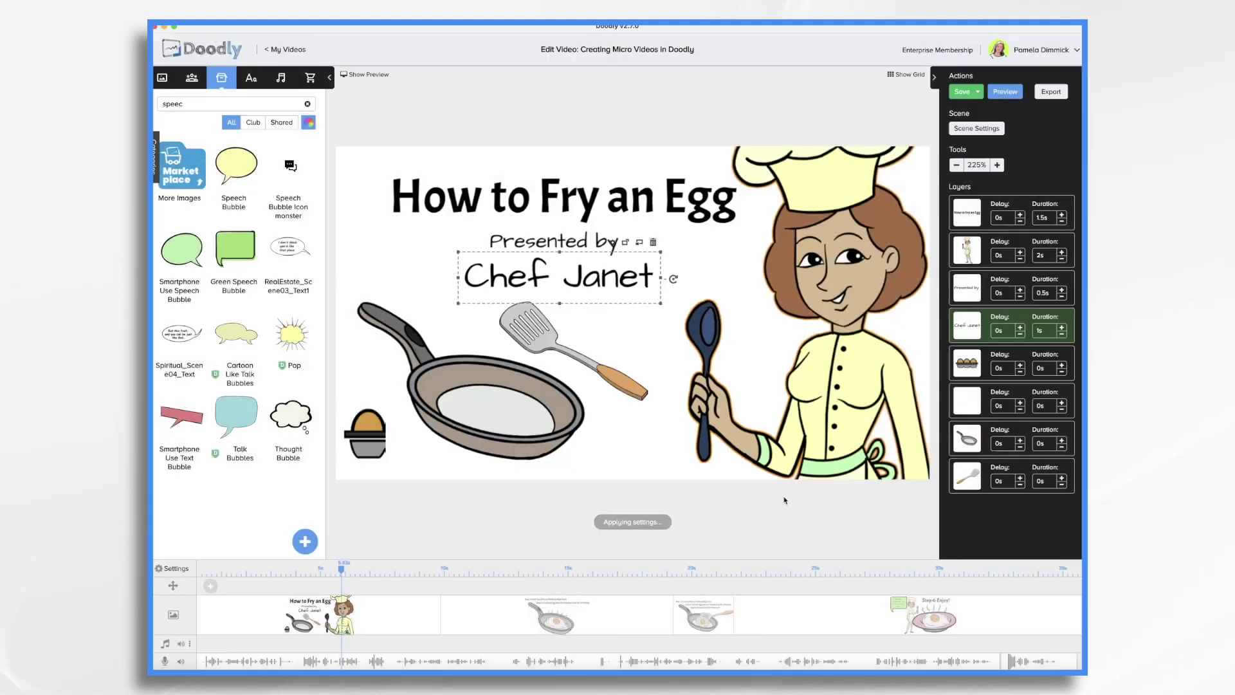
right_click(414, 609)
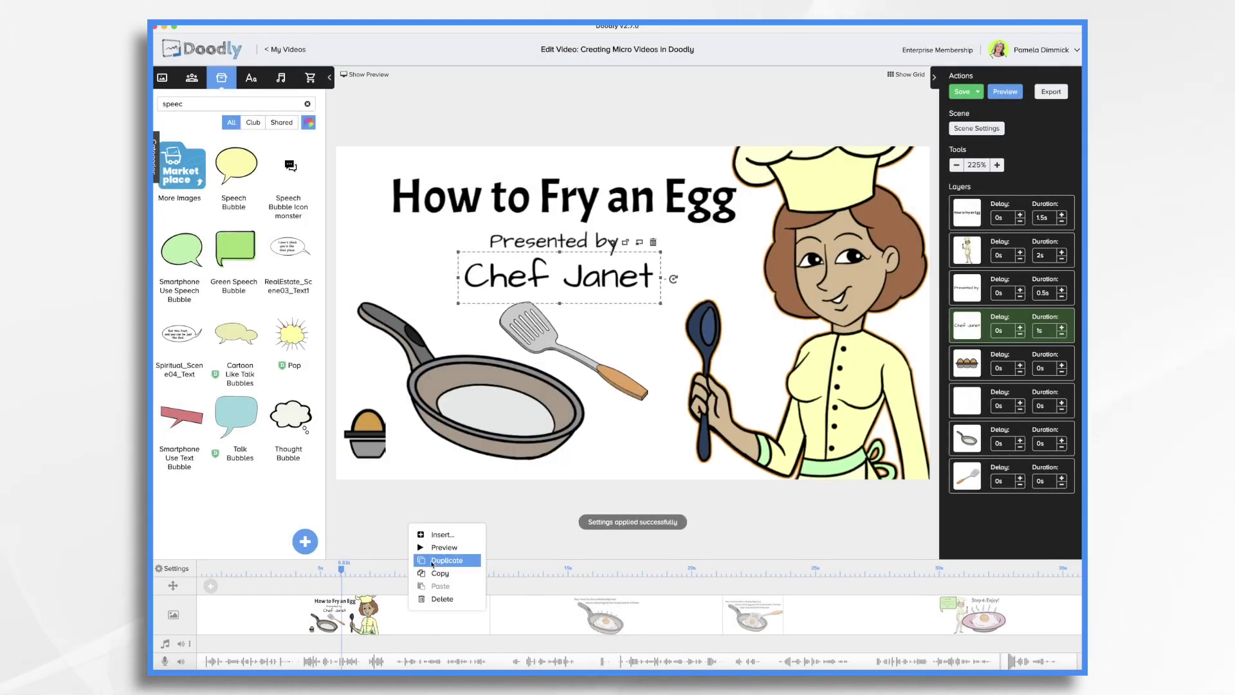
left_click(432, 552)
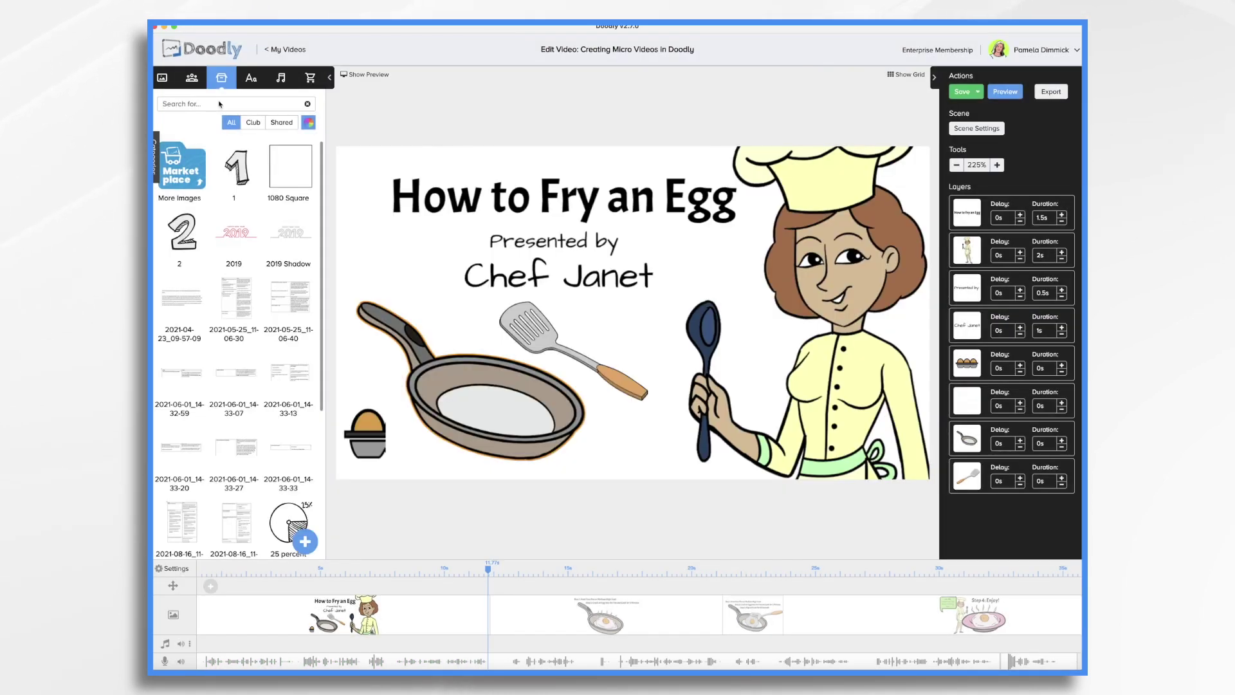
Search the props for "chil" and add the Chilli Sauce bottle to the title scene between the pan and the chef.
type("chil")
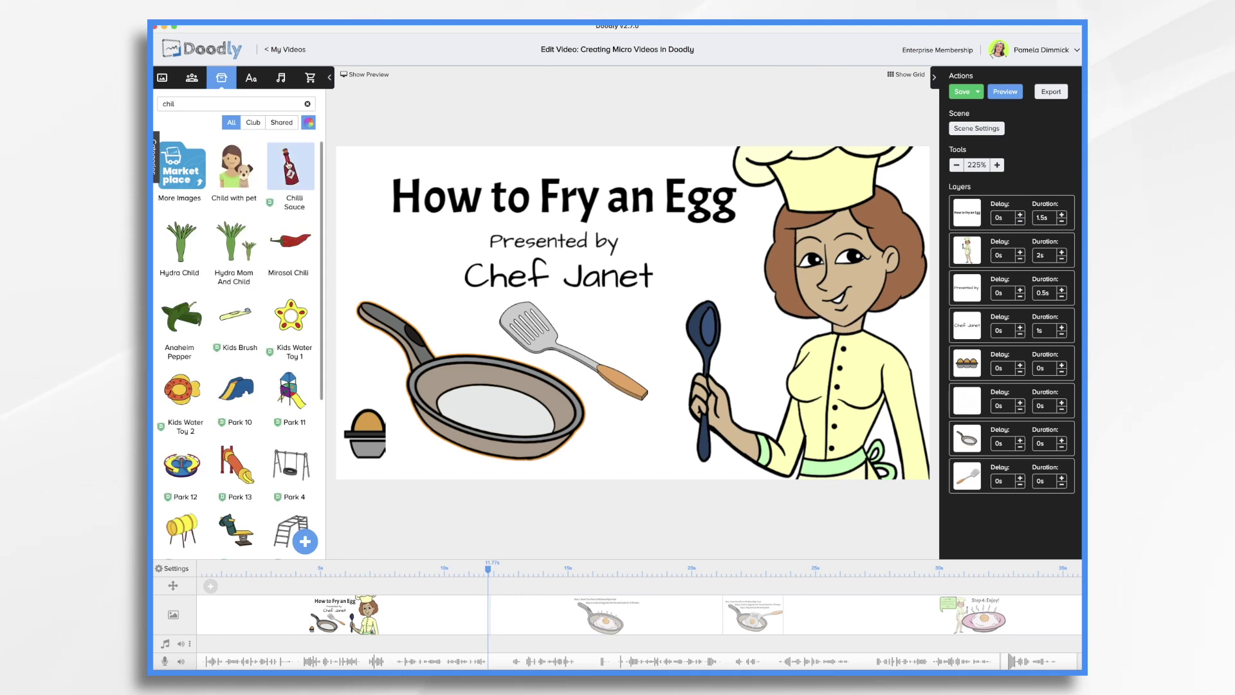
left_click_drag(288, 170, 634, 428)
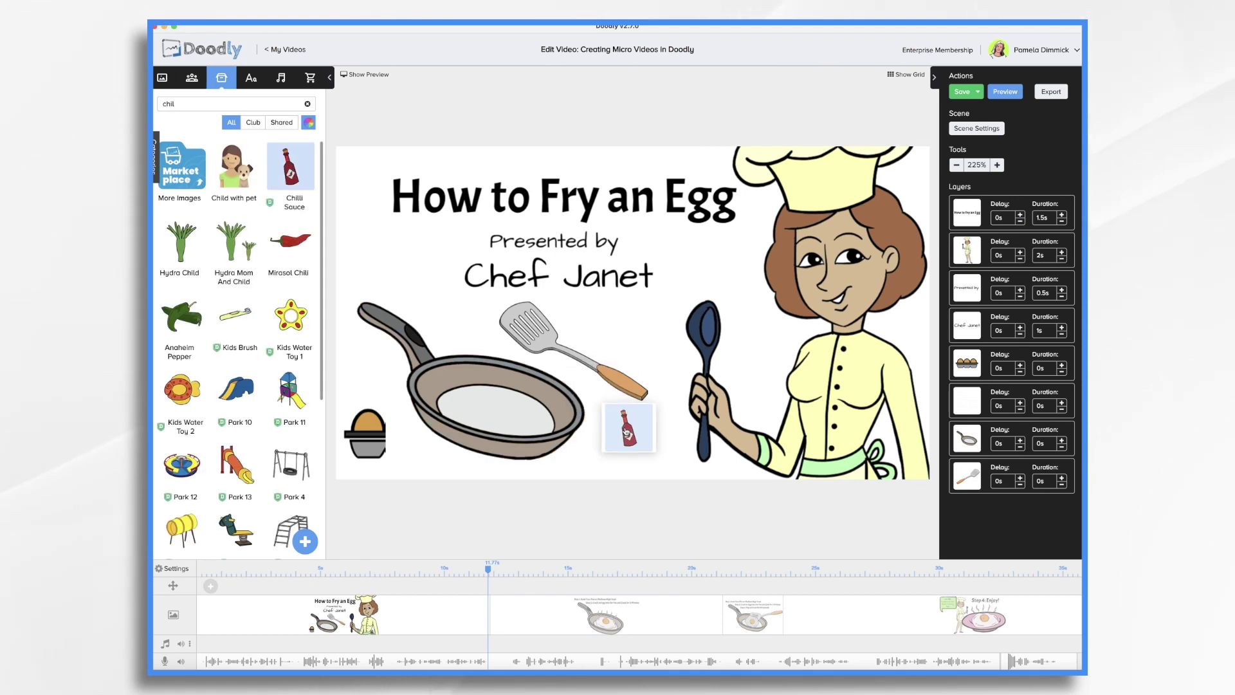
left_click_drag(621, 415, 619, 365)
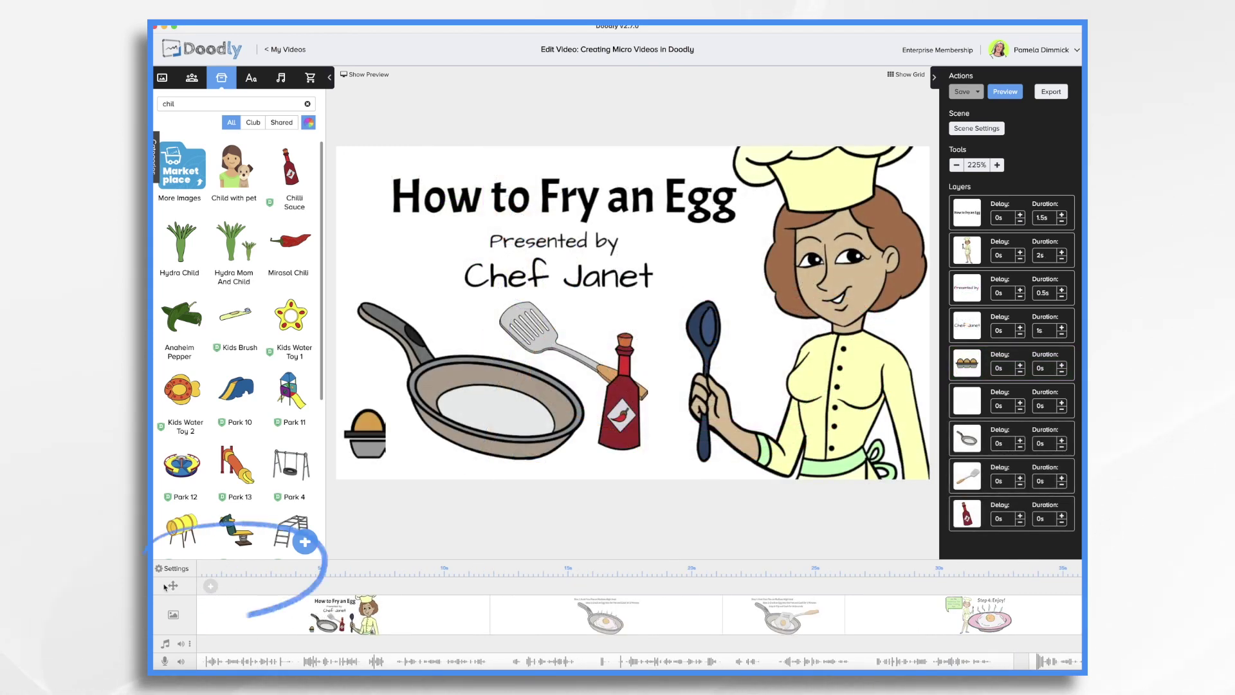
Add a pan and zoom effect at 5s in the title scene, ending on the egg, pan, spatula and chilli sauce.
left_click(212, 587)
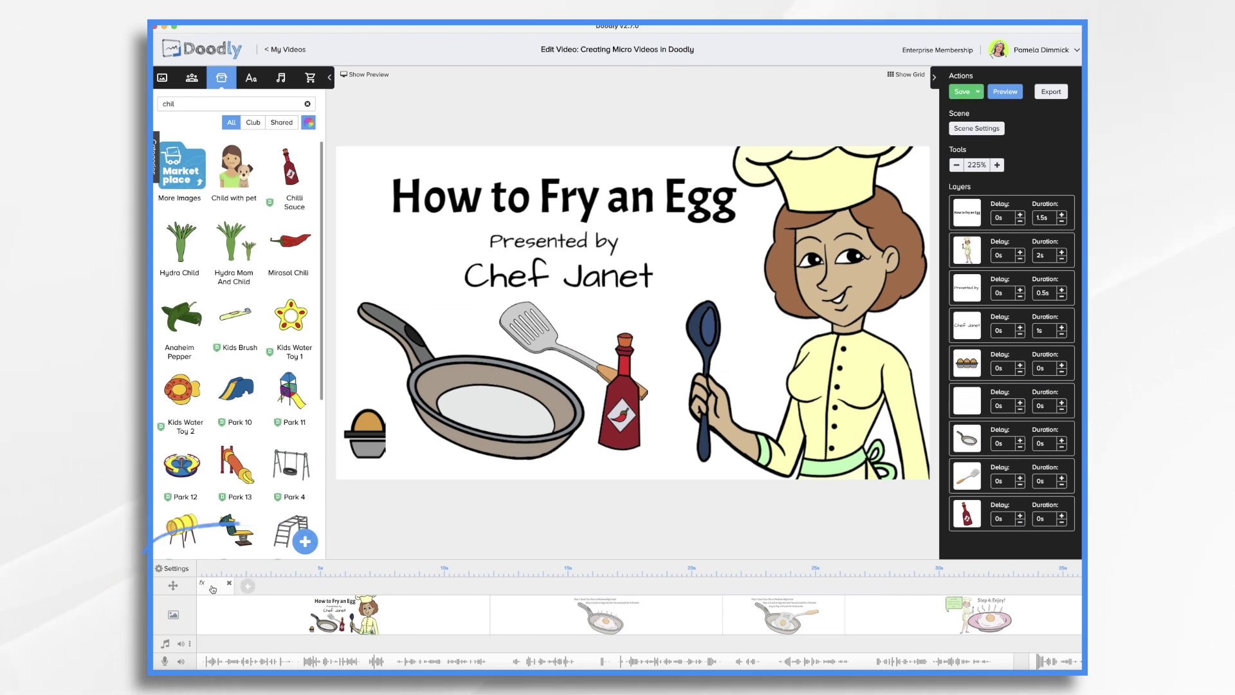
left_click_drag(214, 589, 336, 588)
left_click(336, 588)
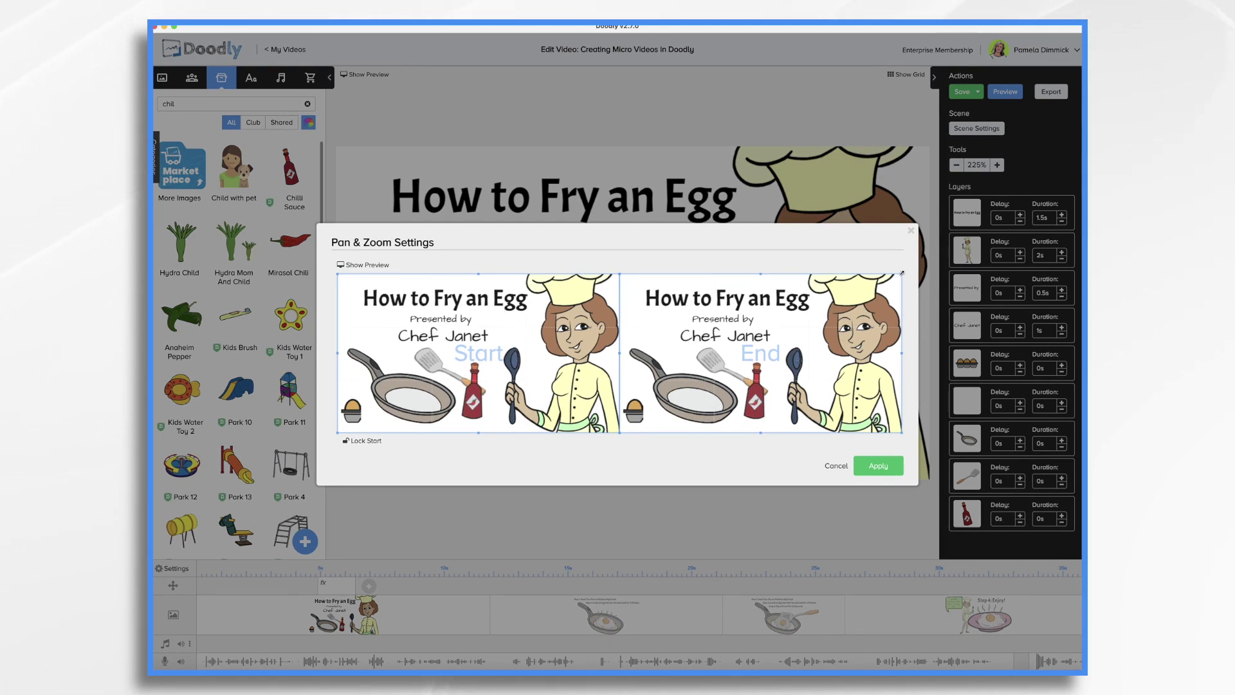
left_click_drag(902, 273, 781, 341)
left_click(878, 465)
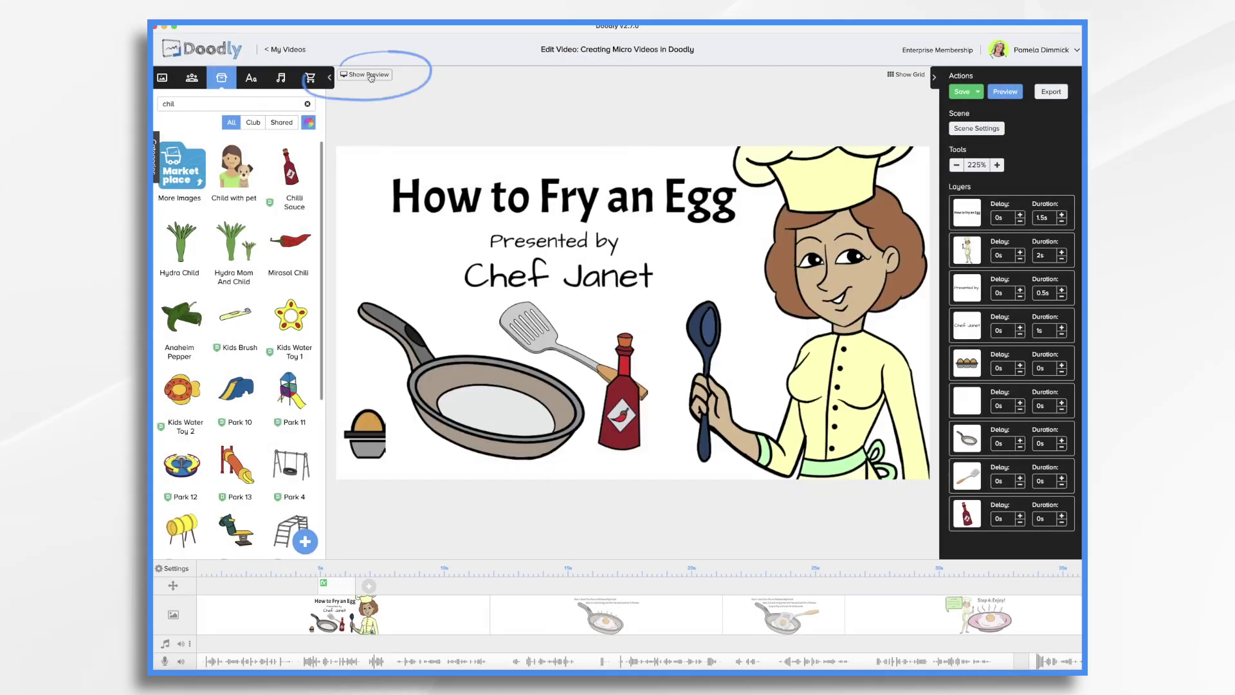
Show the preview beside the canvas and scrub through the title scene to where the chef's name is being drawn.
left_click(368, 74)
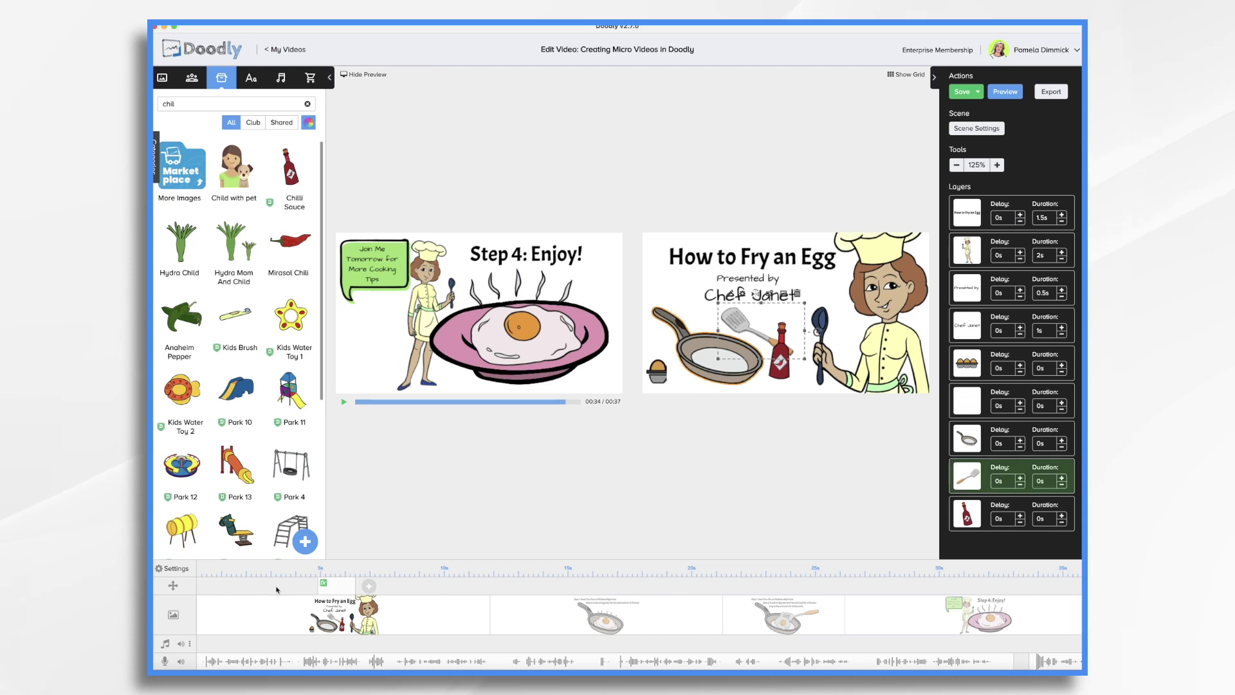
left_click(289, 570)
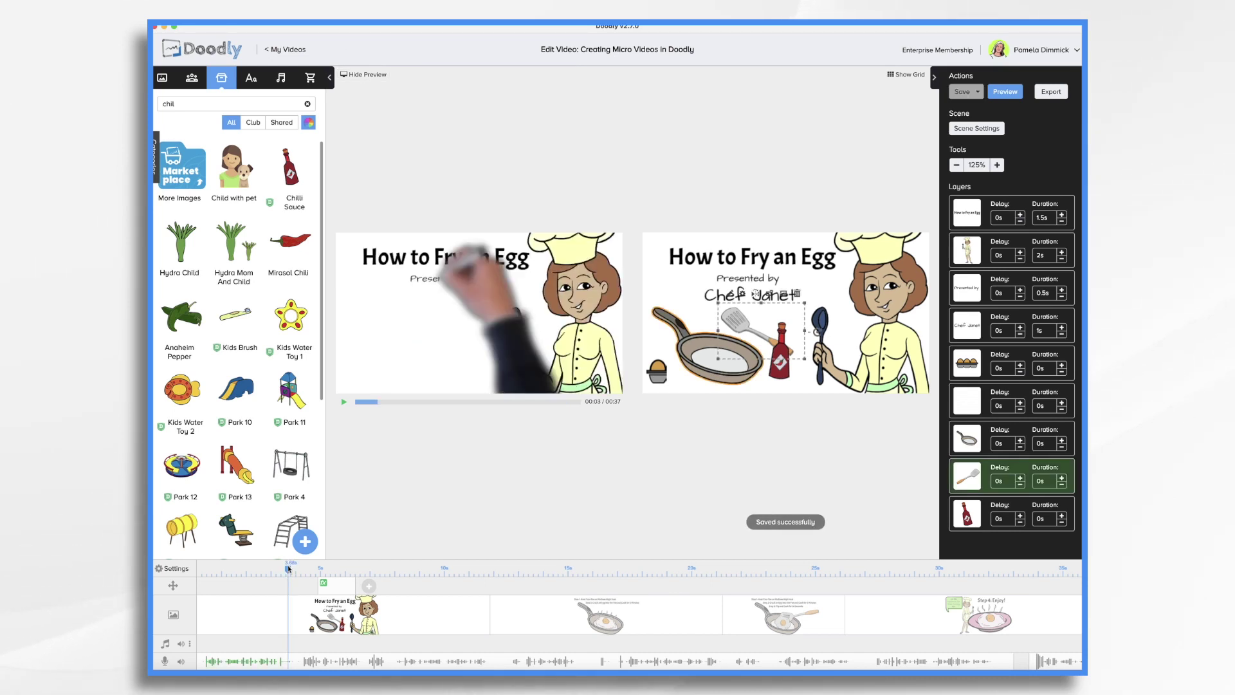
mouse_move(287, 570)
left_mouse_down()
mouse_move(391, 571)
mouse_move(308, 570)
left_mouse_up()
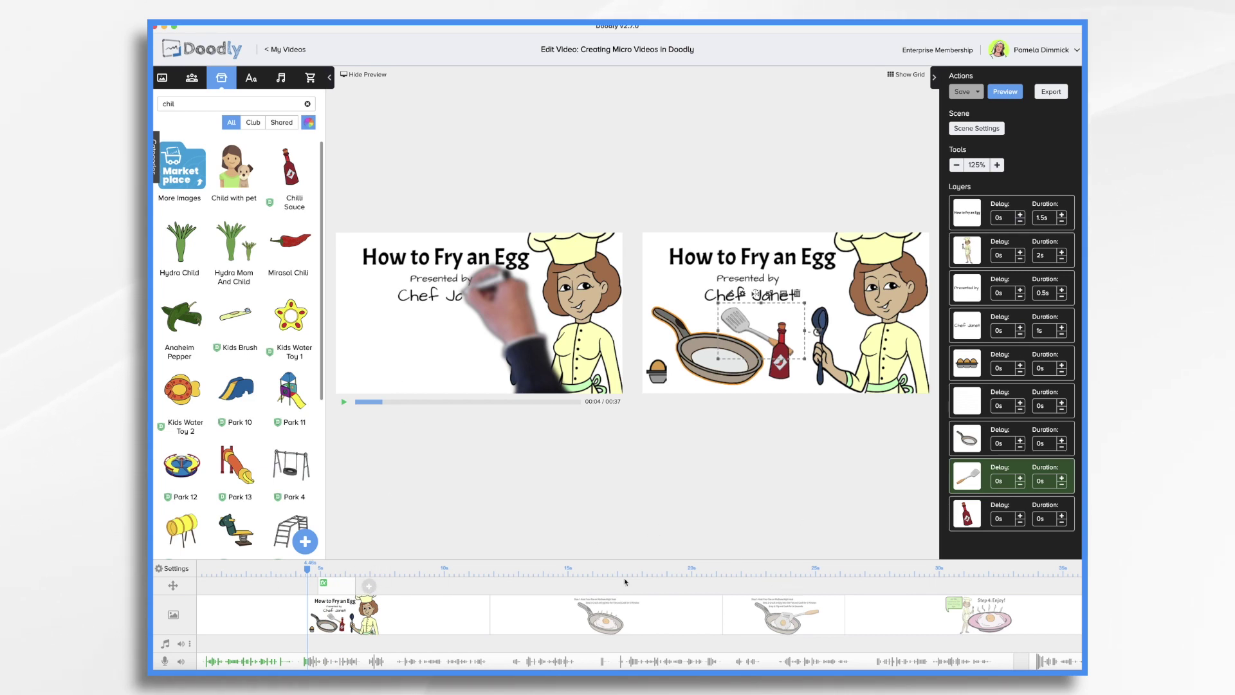
Add a second pan and zoom effect with its start unlocked and both the start and end frames covering the full scene.
left_click(368, 588)
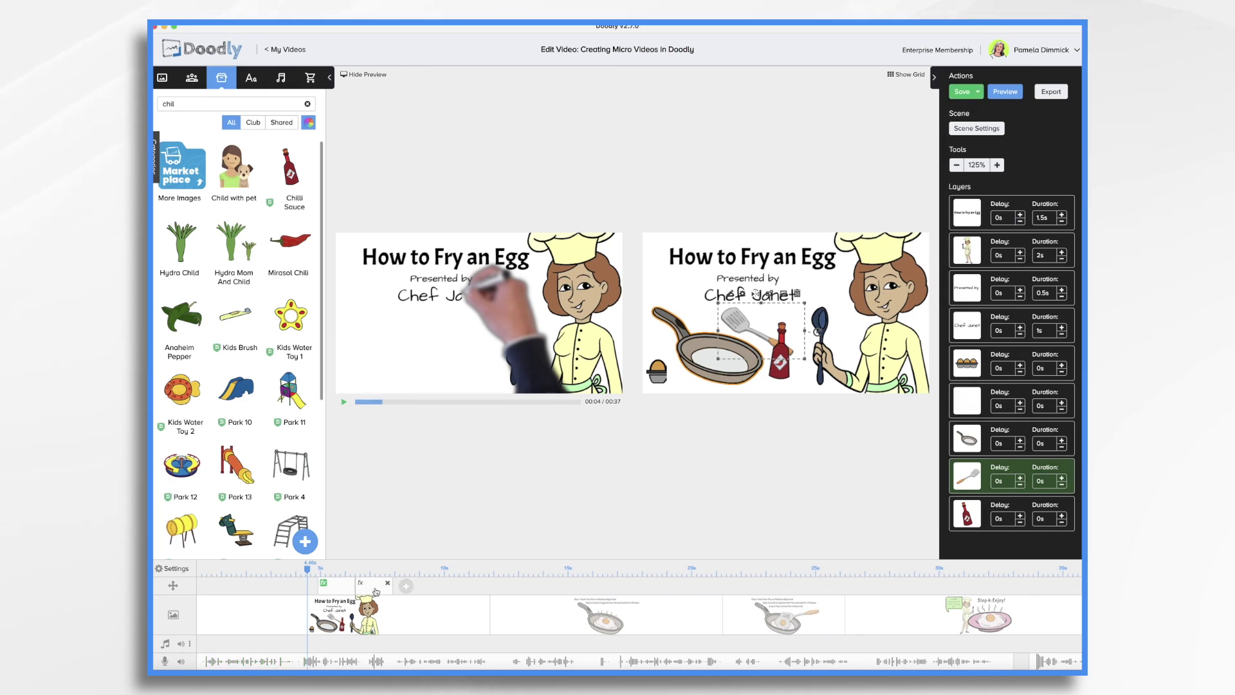
left_click(376, 591)
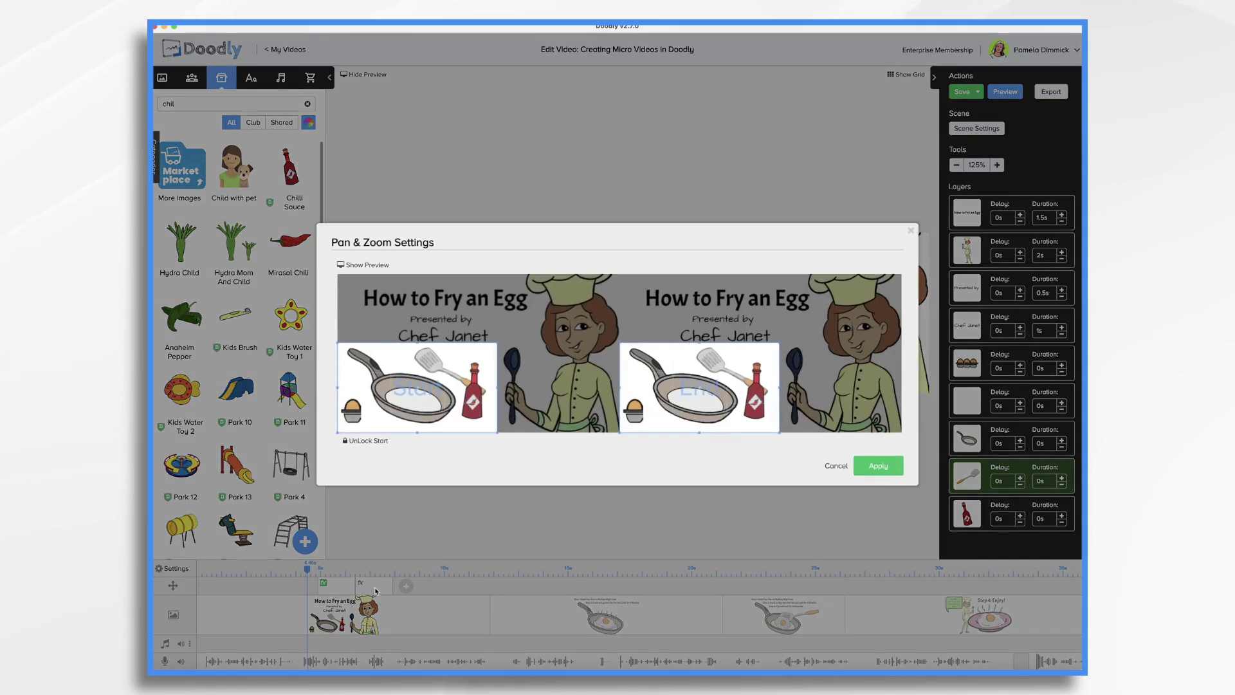
left_click(380, 441)
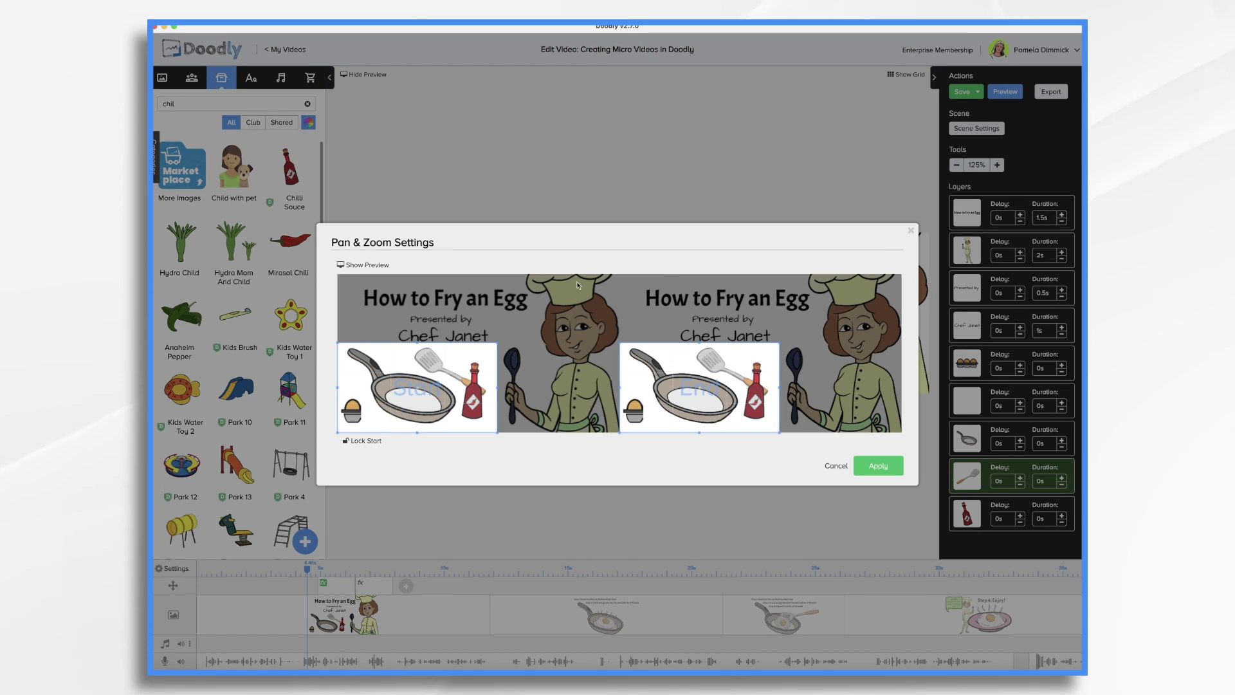
left_click_drag(497, 343, 619, 275)
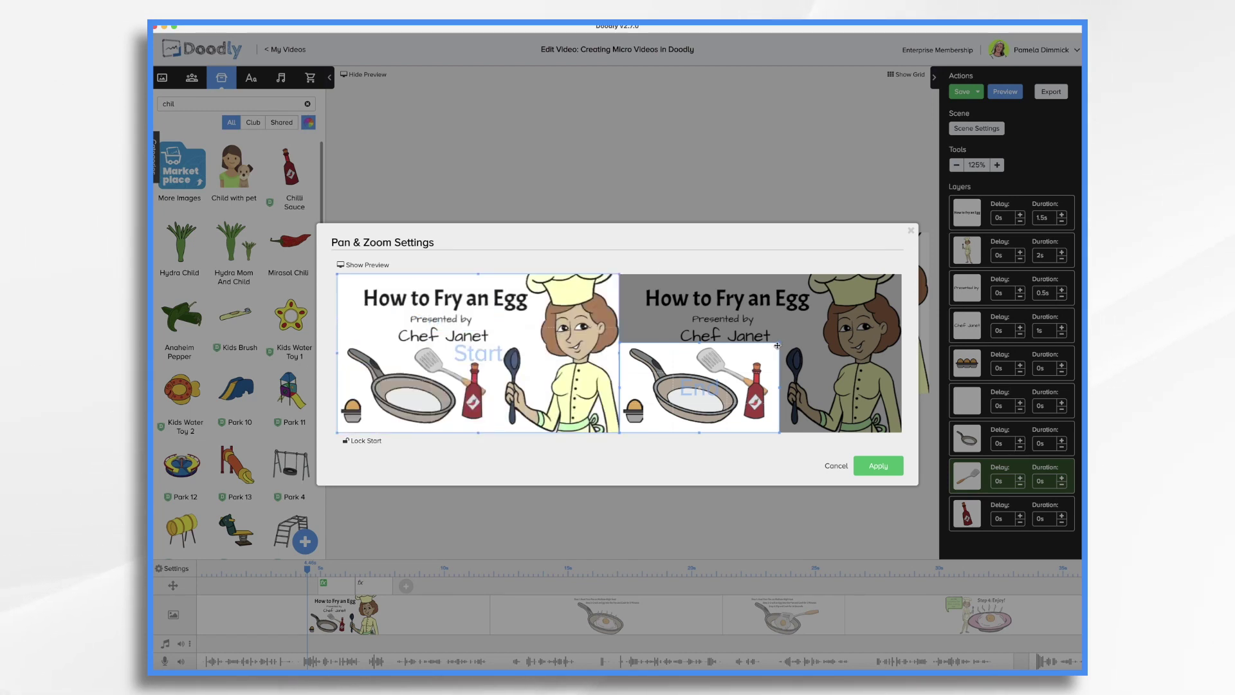
left_click_drag(780, 341, 930, 256)
left_click(879, 465)
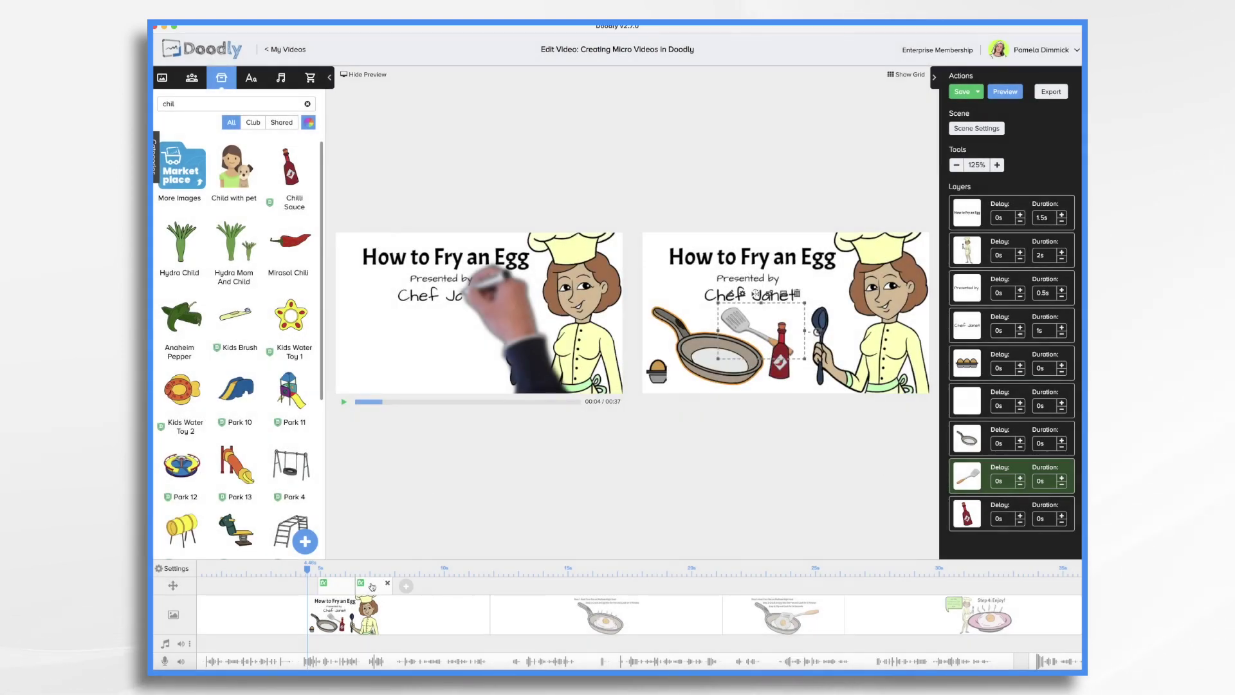
Move the second pan and zoom effect to the start of the Step 1 scene and apply its full-frame settings.
left_click(509, 590)
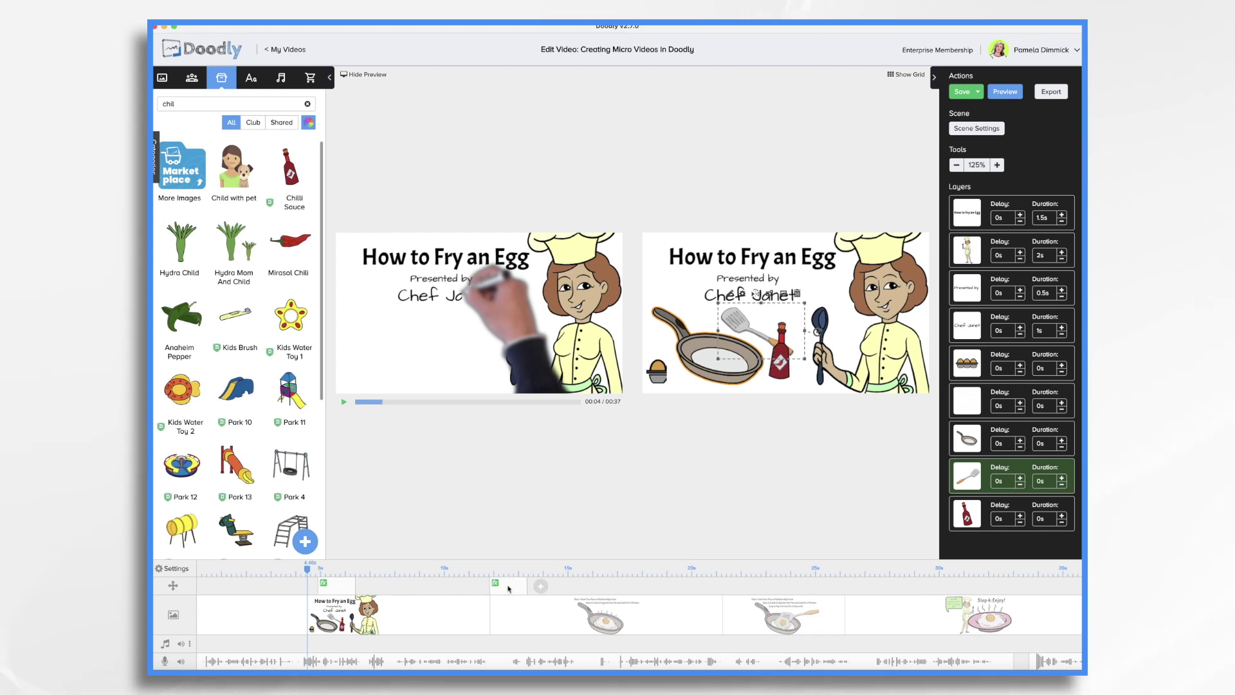
left_click(509, 590)
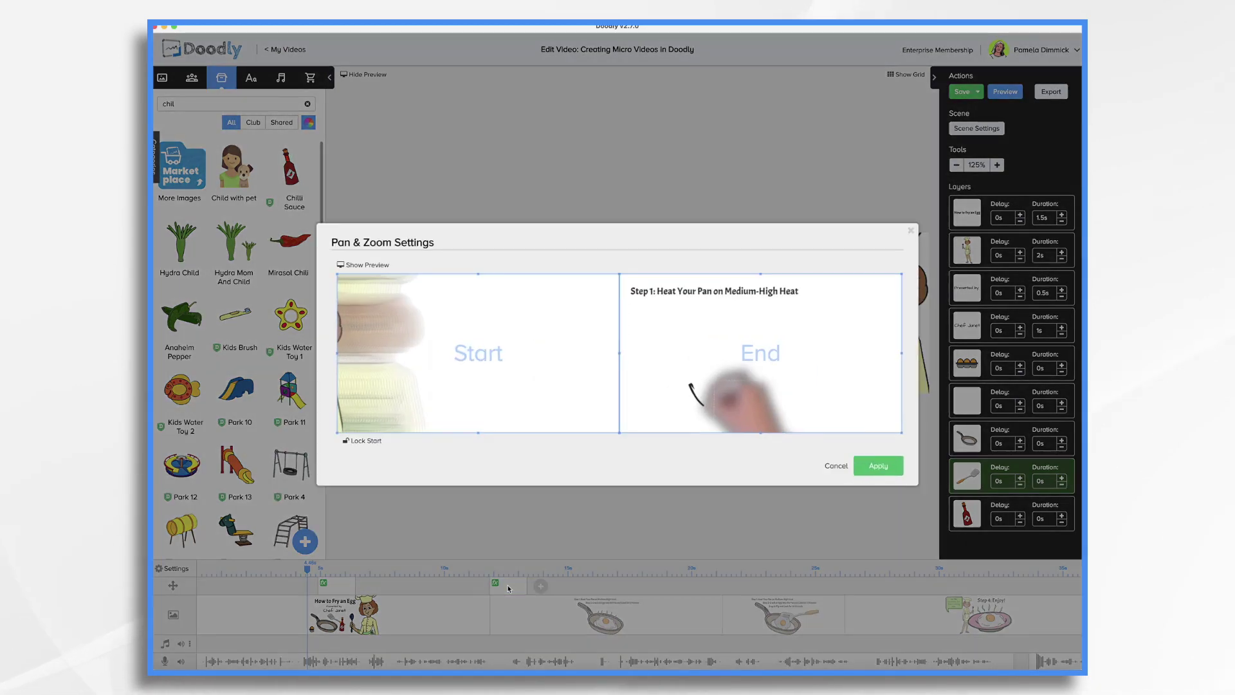
left_click(876, 465)
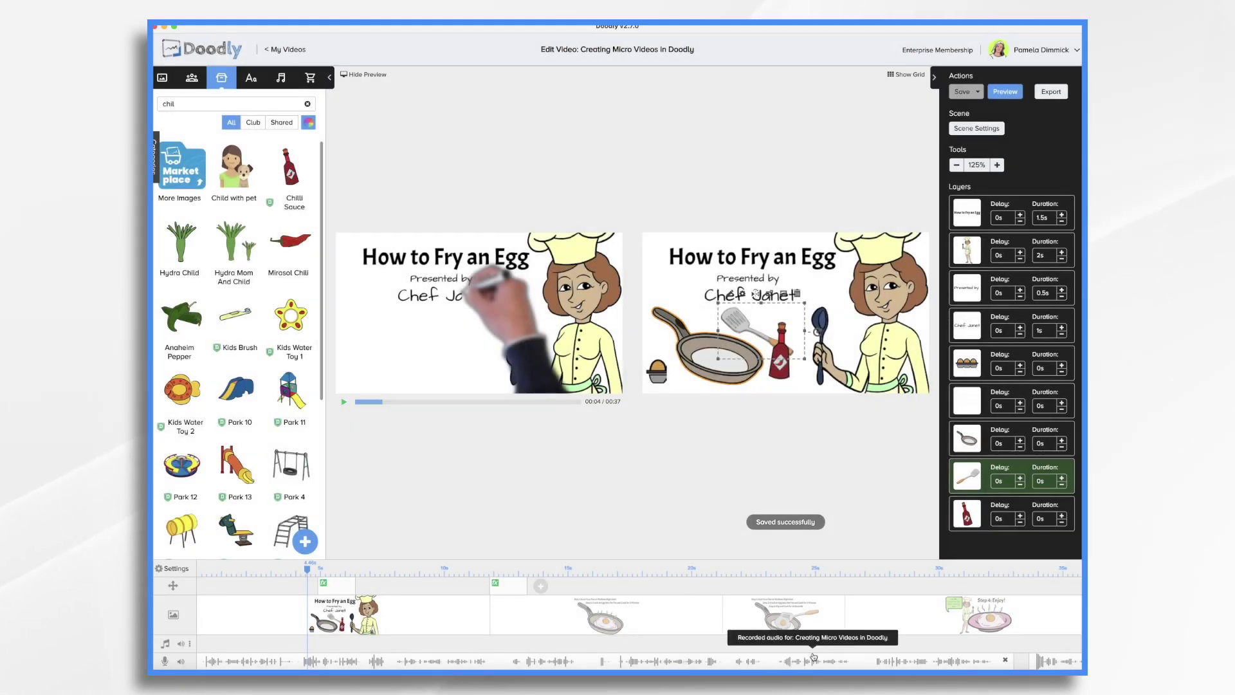
Add a pan and zoom effect to the Step 4 scene ending on the speech bubble and chef, shift it slightly earlier and check it.
scroll(889, 628, "right", 3)
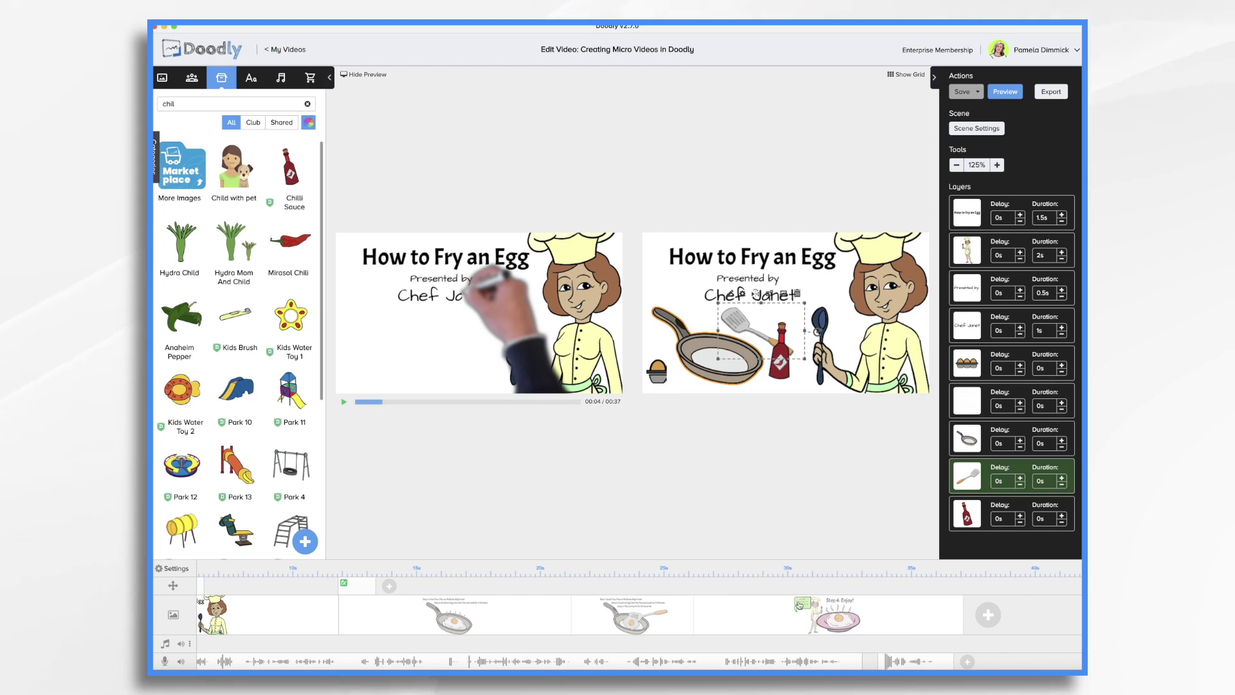
left_click(388, 587)
left_click_drag(435, 582, 617, 582)
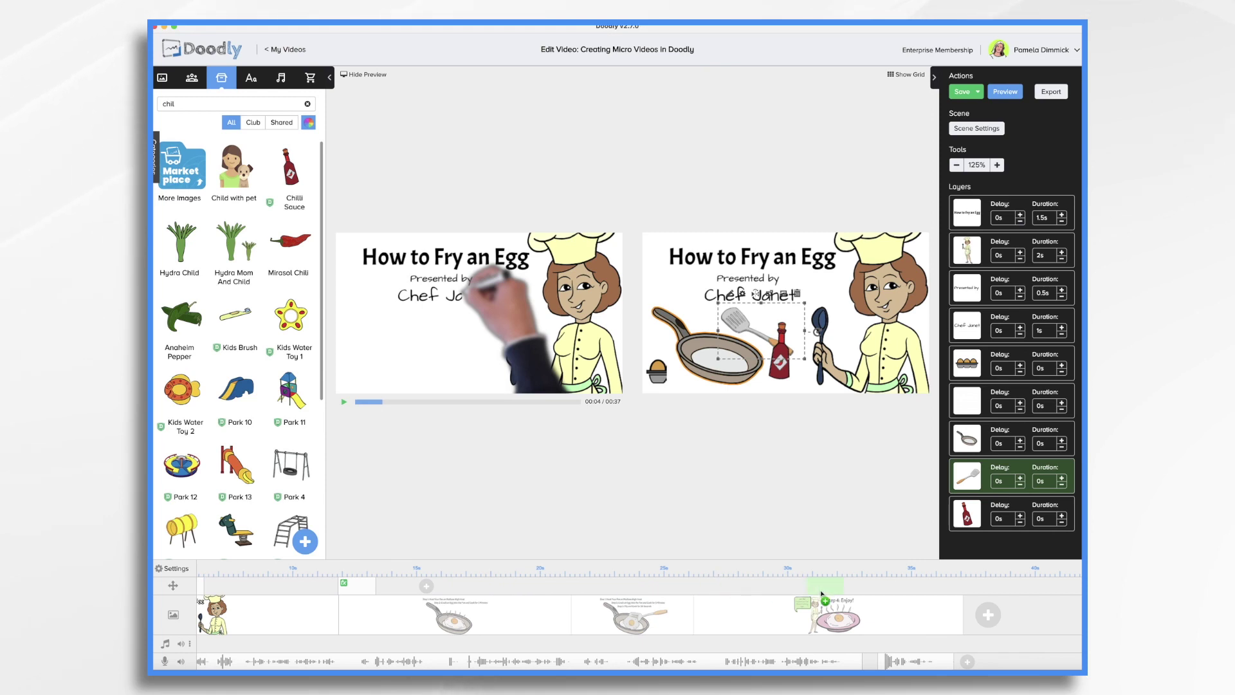
left_click_drag(822, 593, 827, 587)
left_click_drag(903, 435, 750, 353)
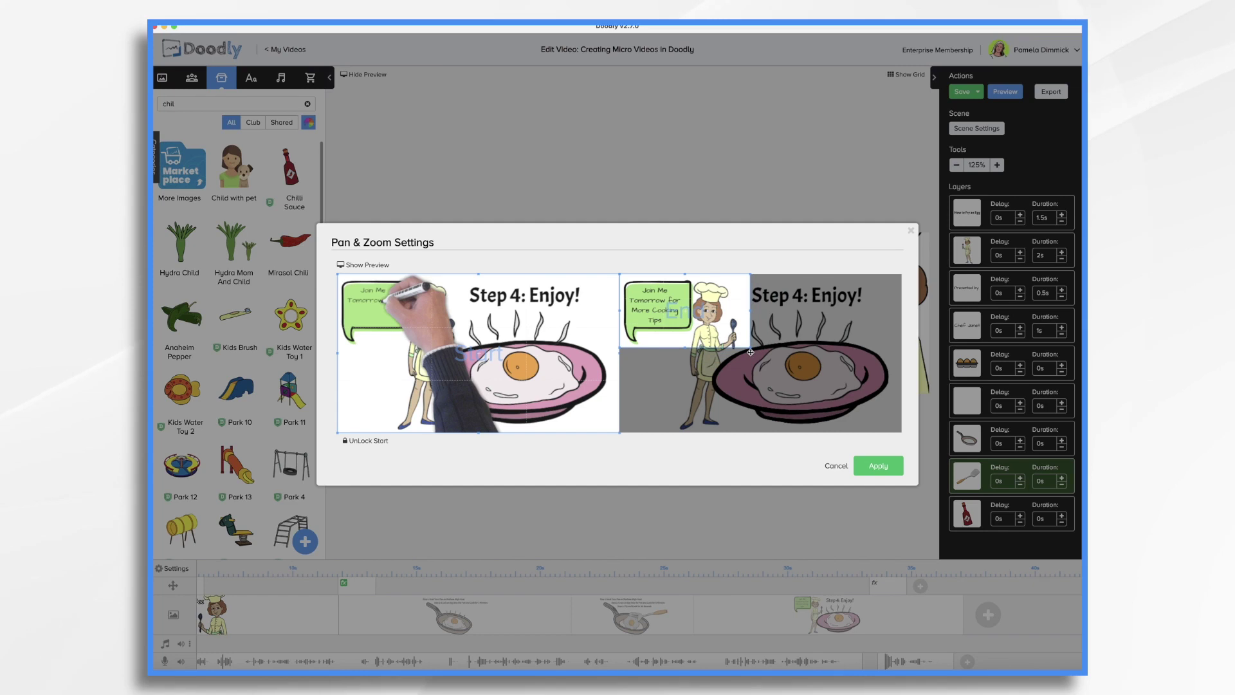
left_click(879, 466)
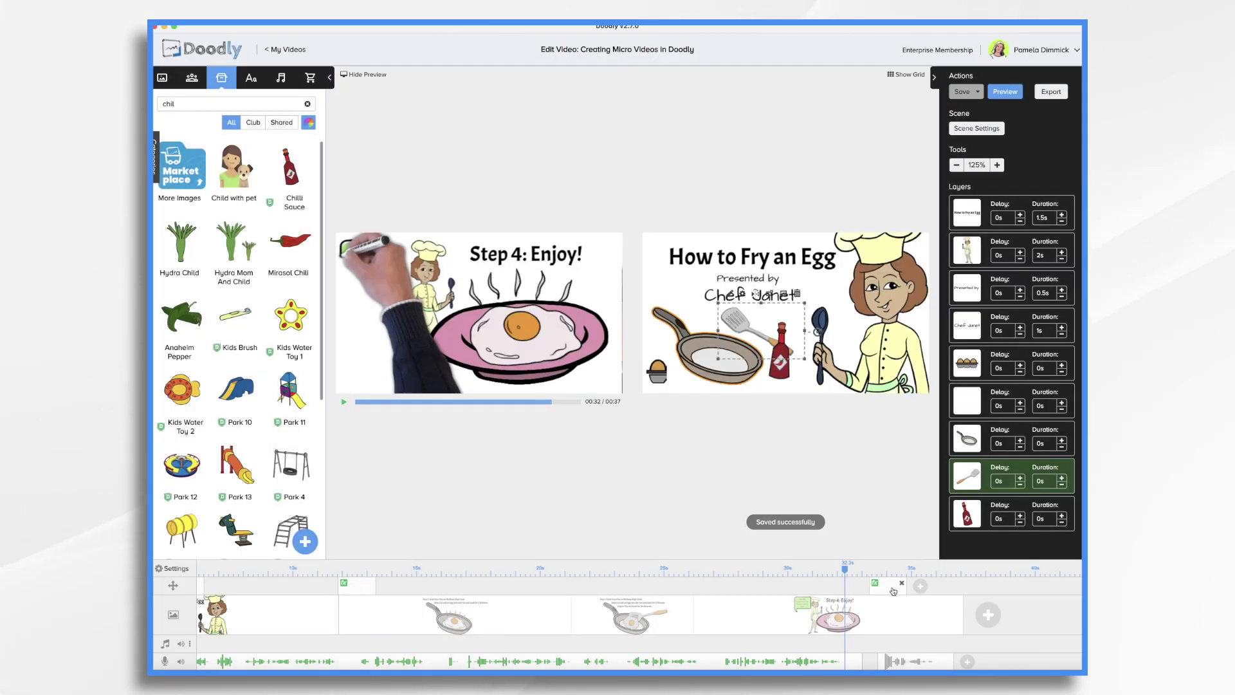
mouse_move(890, 590)
left_mouse_down()
mouse_move(790, 571)
mouse_move(862, 579)
left_mouse_up()
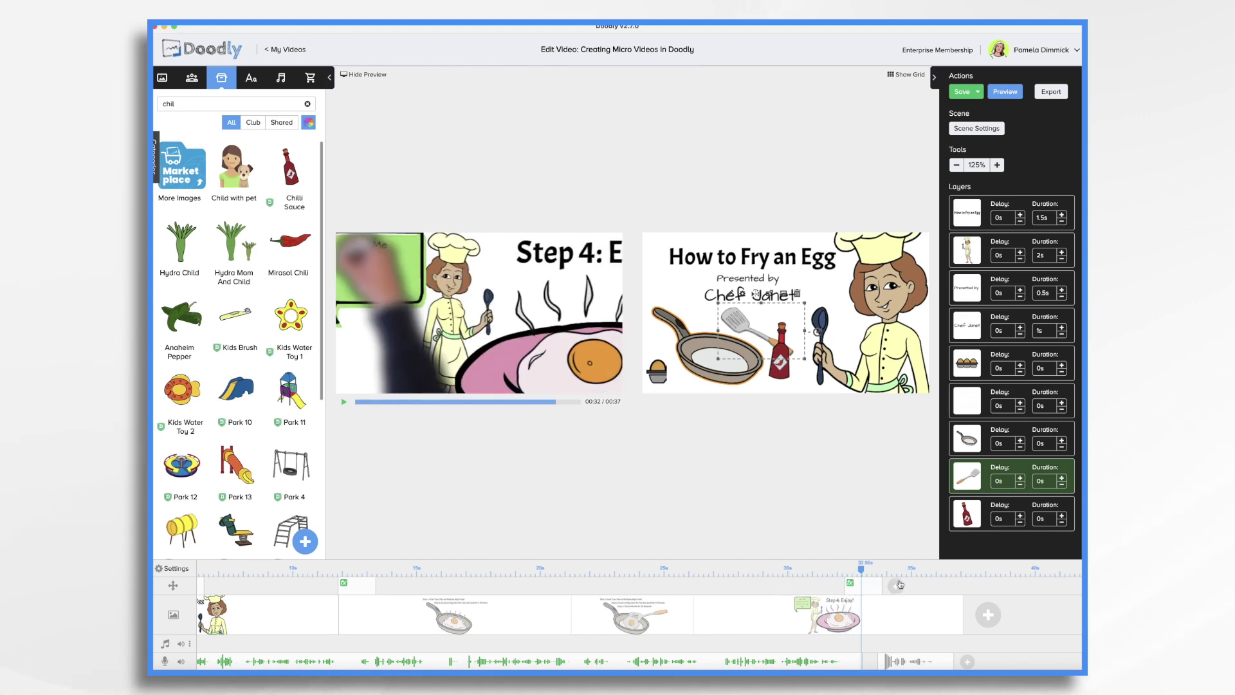
left_click_drag(863, 571, 959, 573)
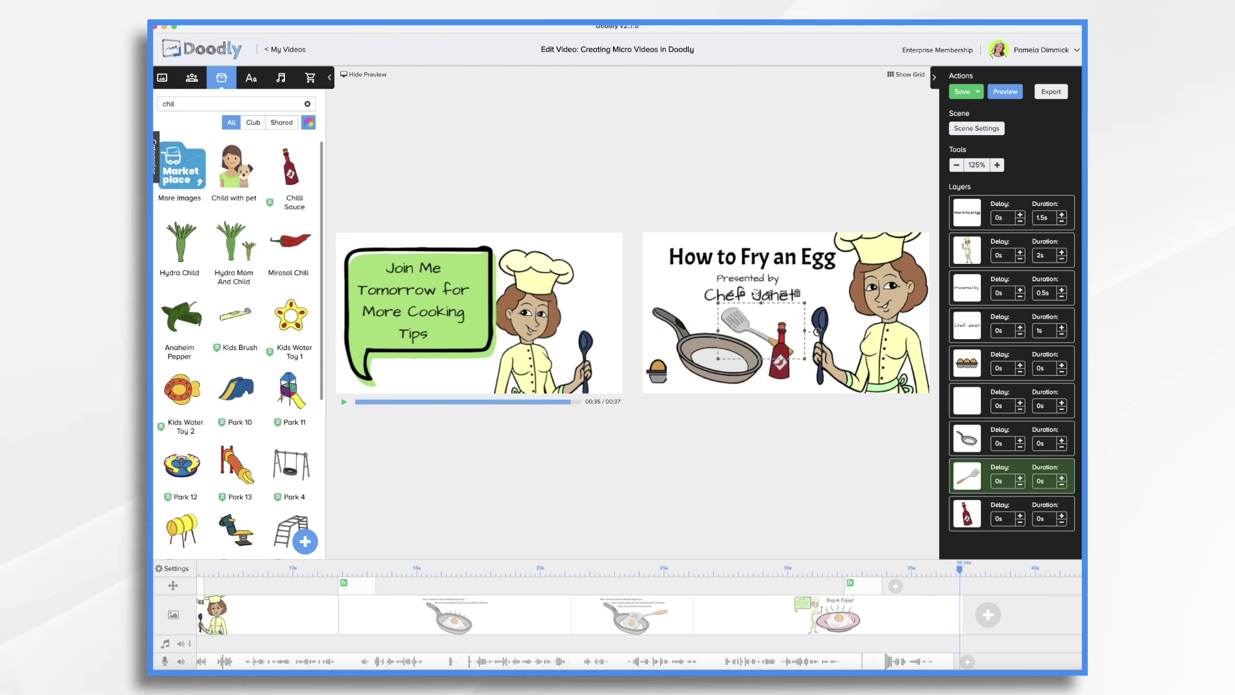
Find the Easy Life track in the audio library and place it on the music track from the start of the video.
left_click(280, 78)
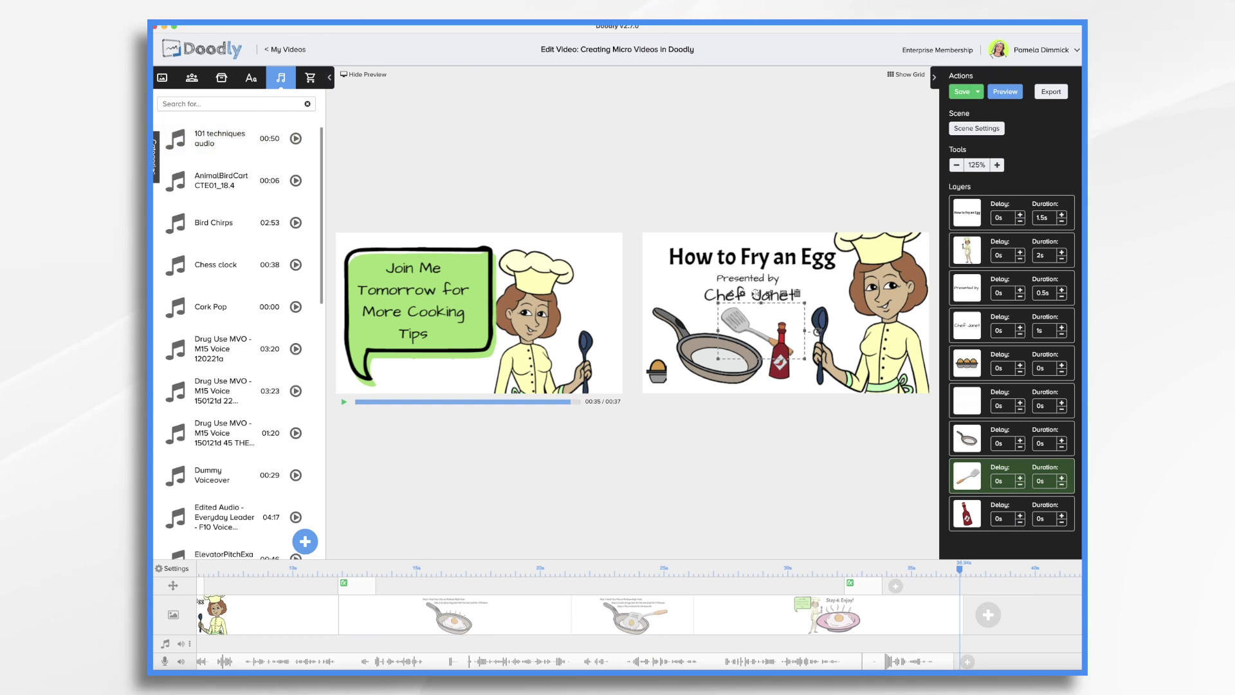
left_click(156, 154)
left_click(160, 187)
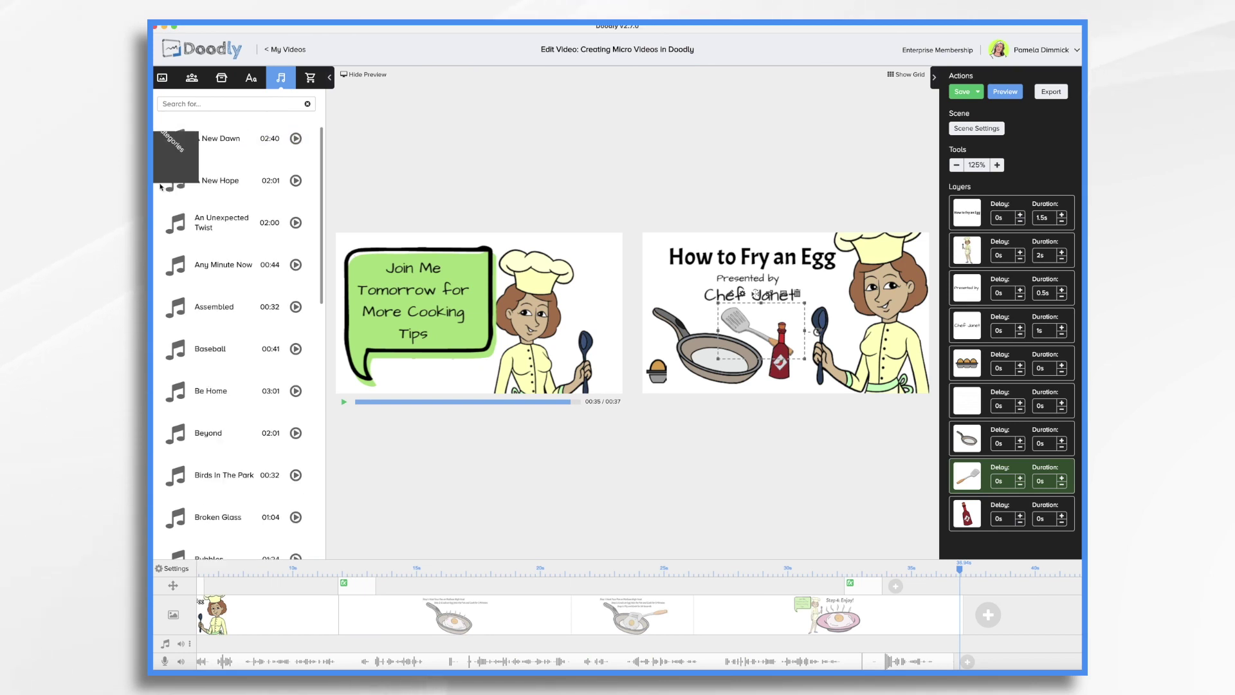
scroll(233, 428, "down", 3)
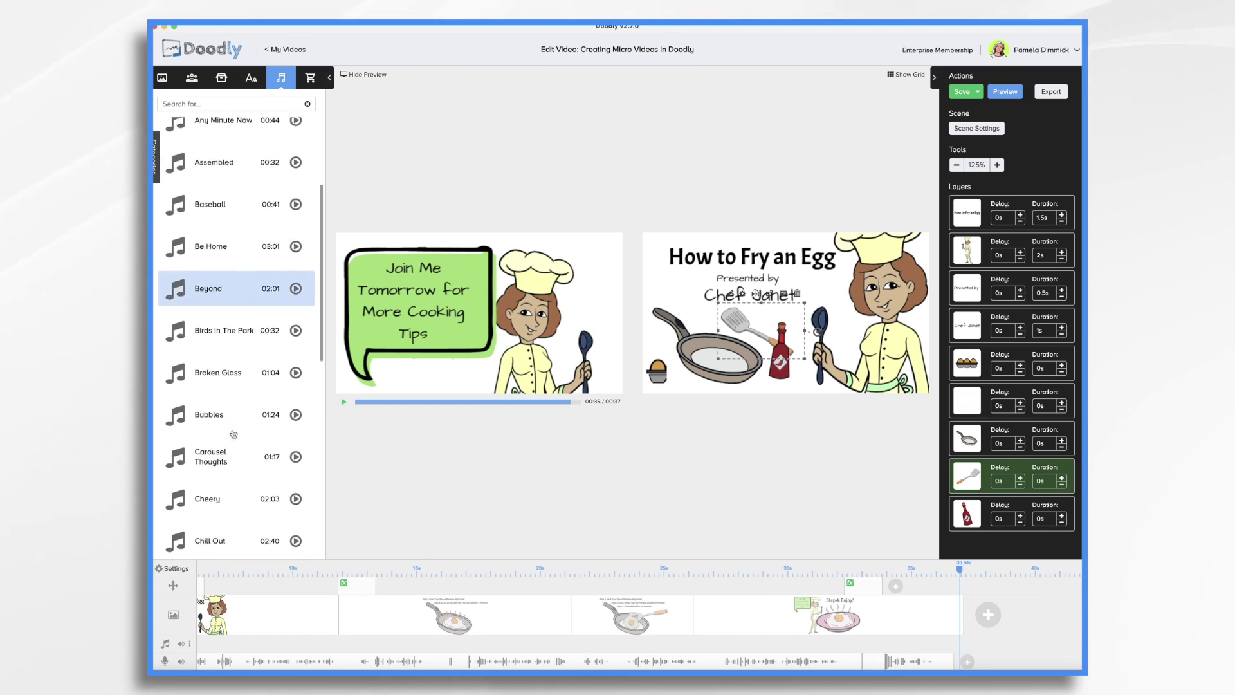
scroll(234, 434, "down", 10)
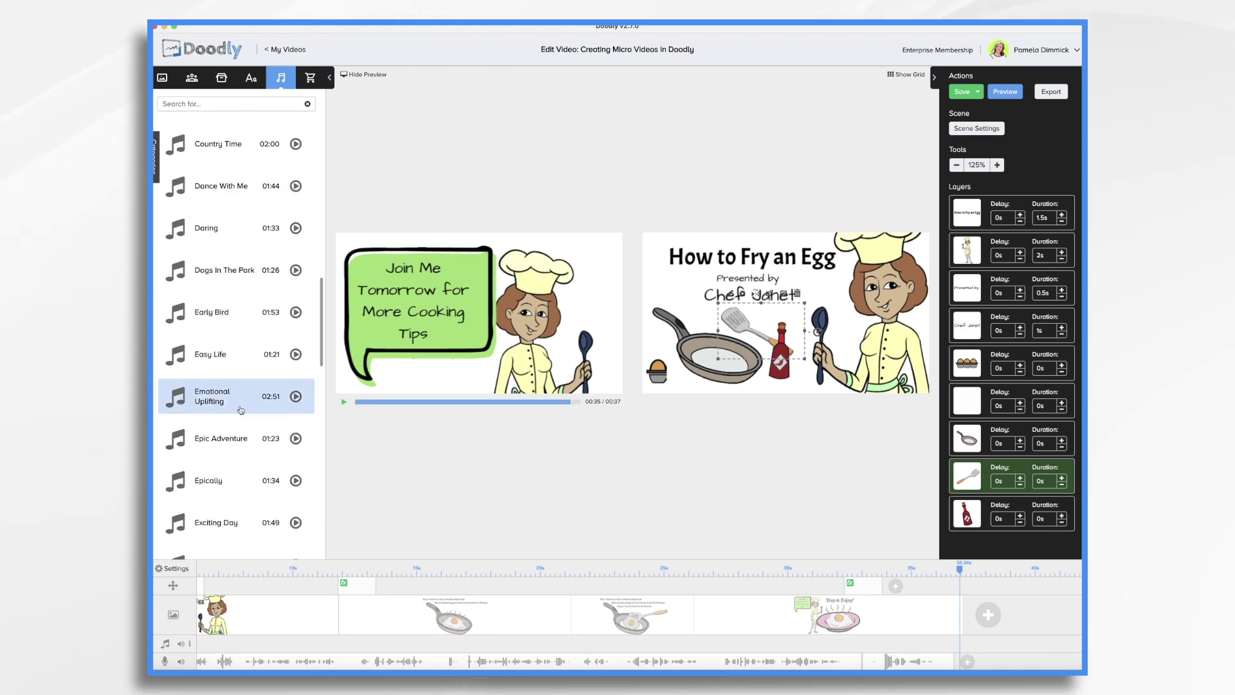
left_click(240, 359)
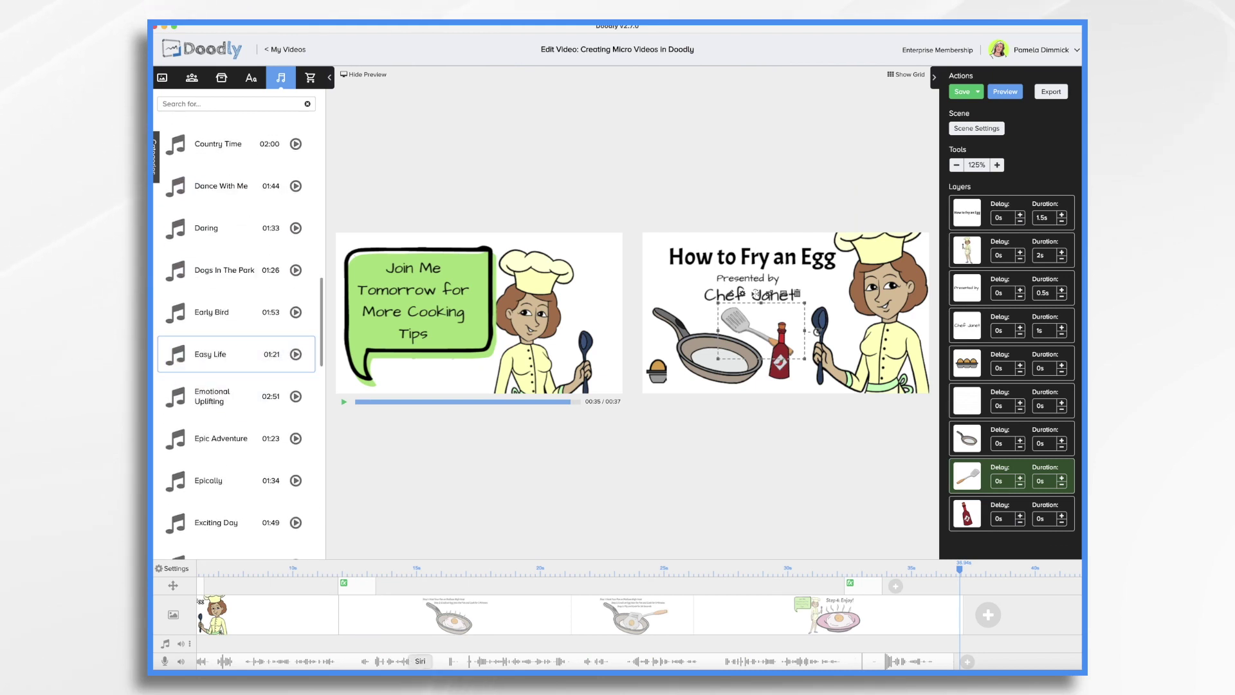
scroll(431, 629, "left", 3)
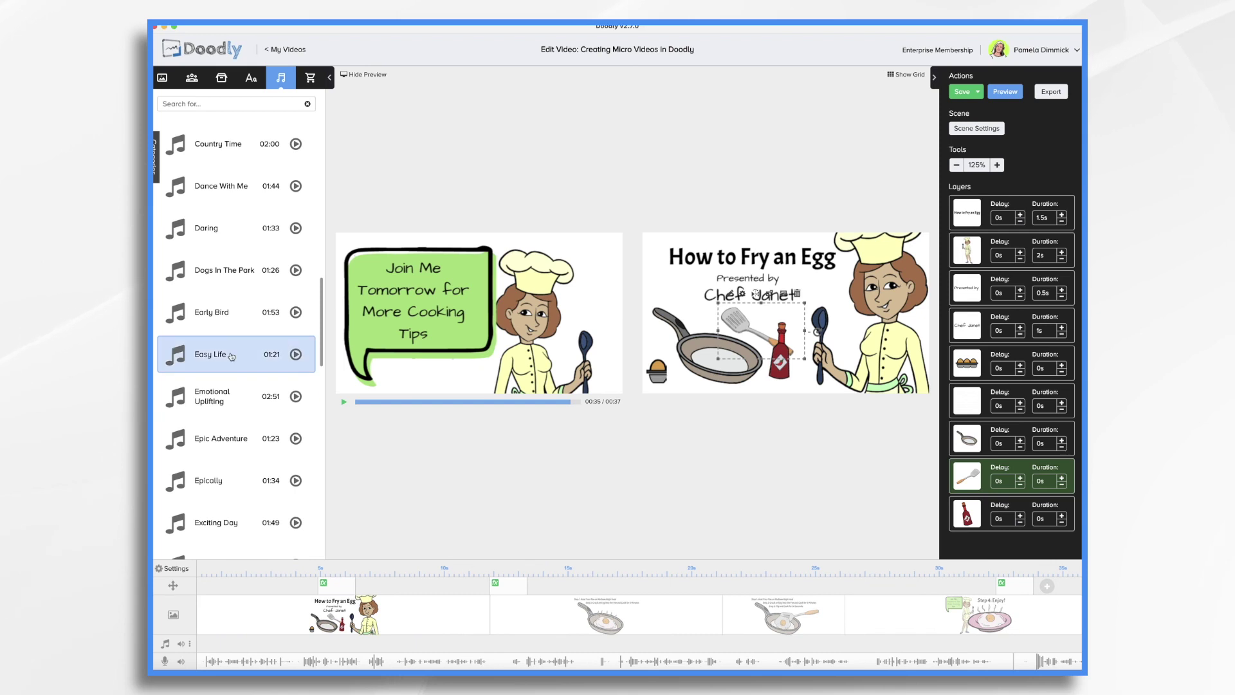
left_click_drag(225, 345, 231, 640)
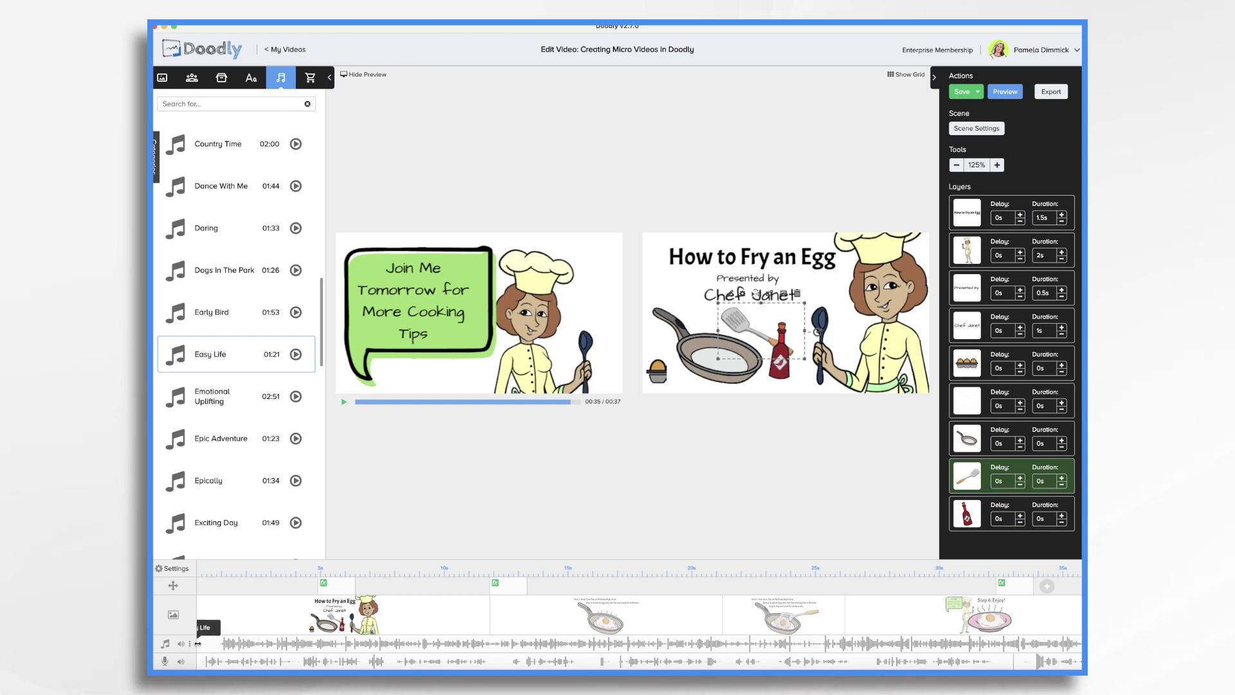
left_click_drag(253, 644, 278, 643)
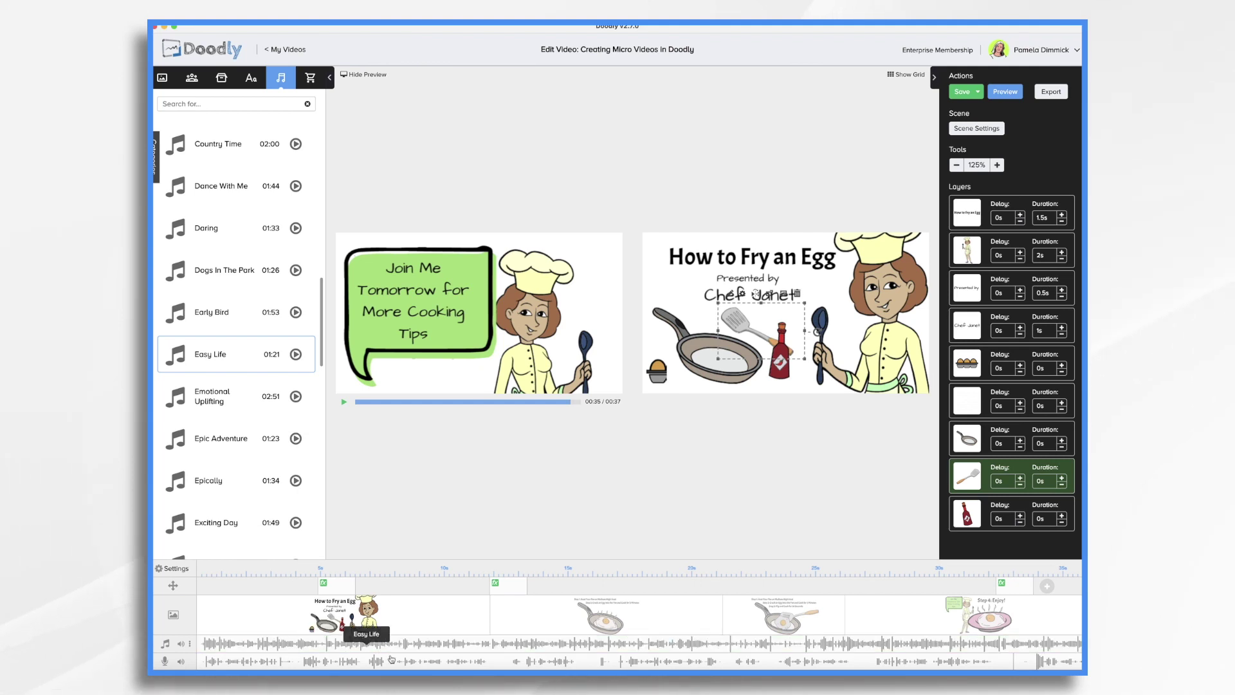
Trim the end of the Easy Life music clip to match the end of the last scene.
scroll(758, 651, "right", 15)
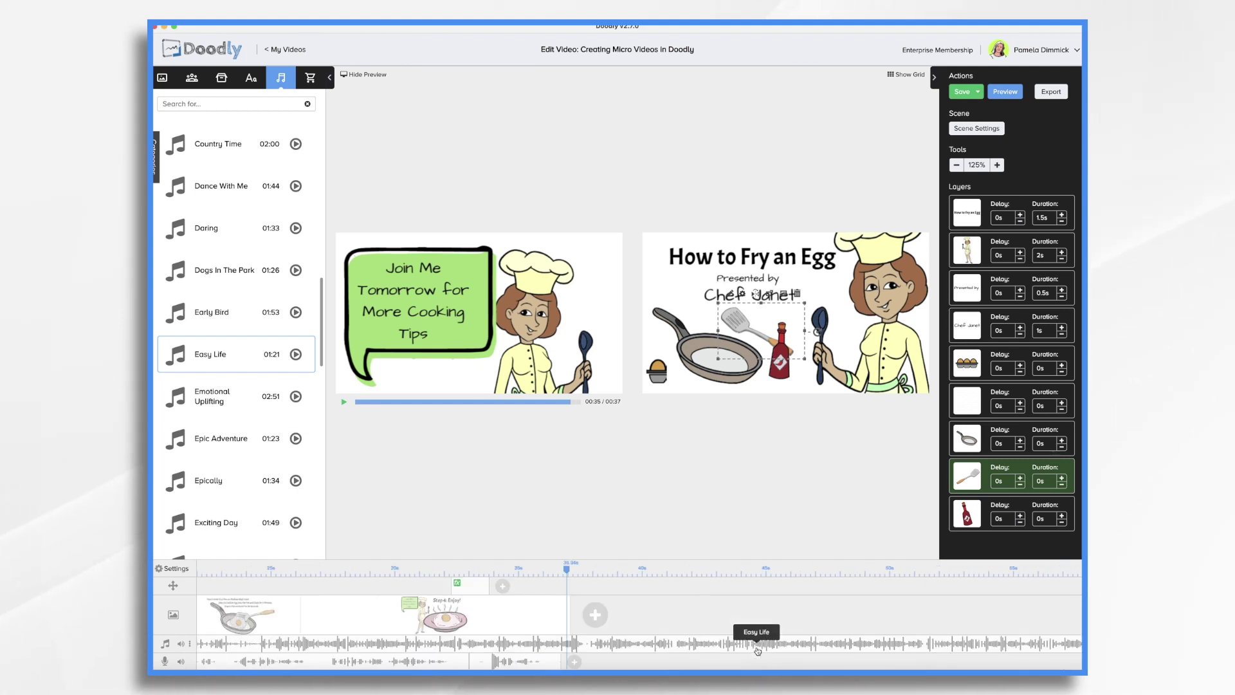
mouse_move(961, 650)
left_click_drag(964, 646, 267, 618)
scroll(243, 621, "left", 15)
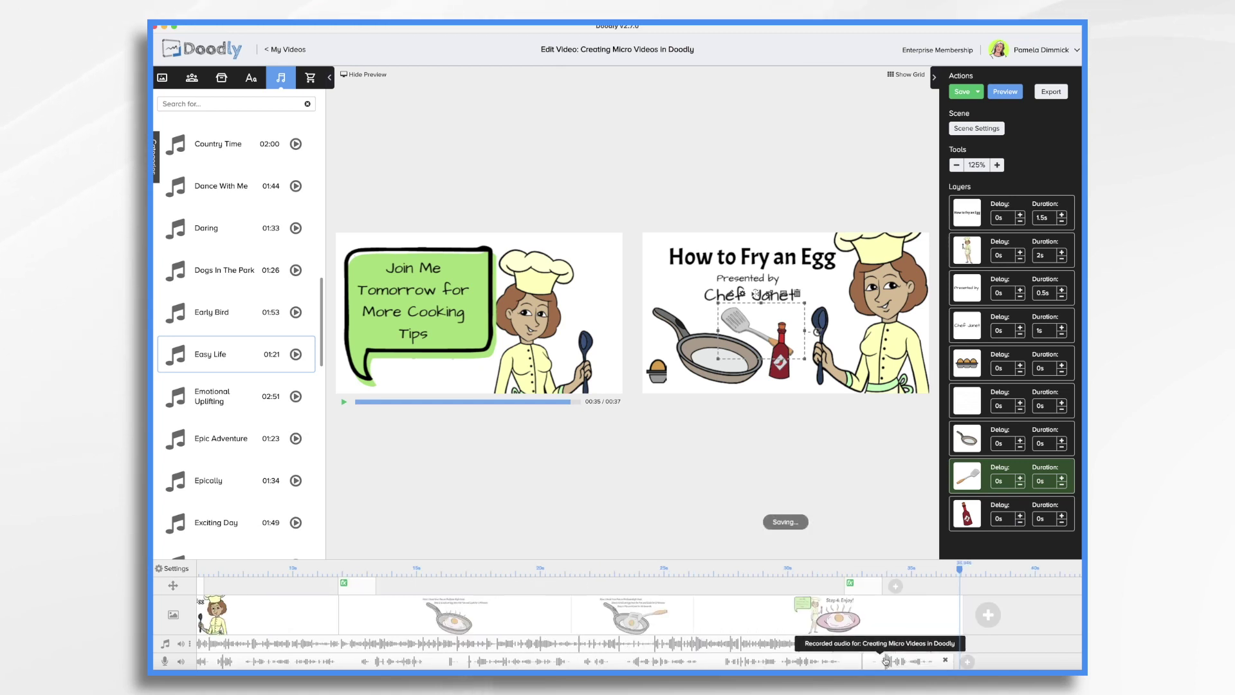
Apply a fade-out to the Easy Life music clip and preview the whole video.
right_click(931, 646)
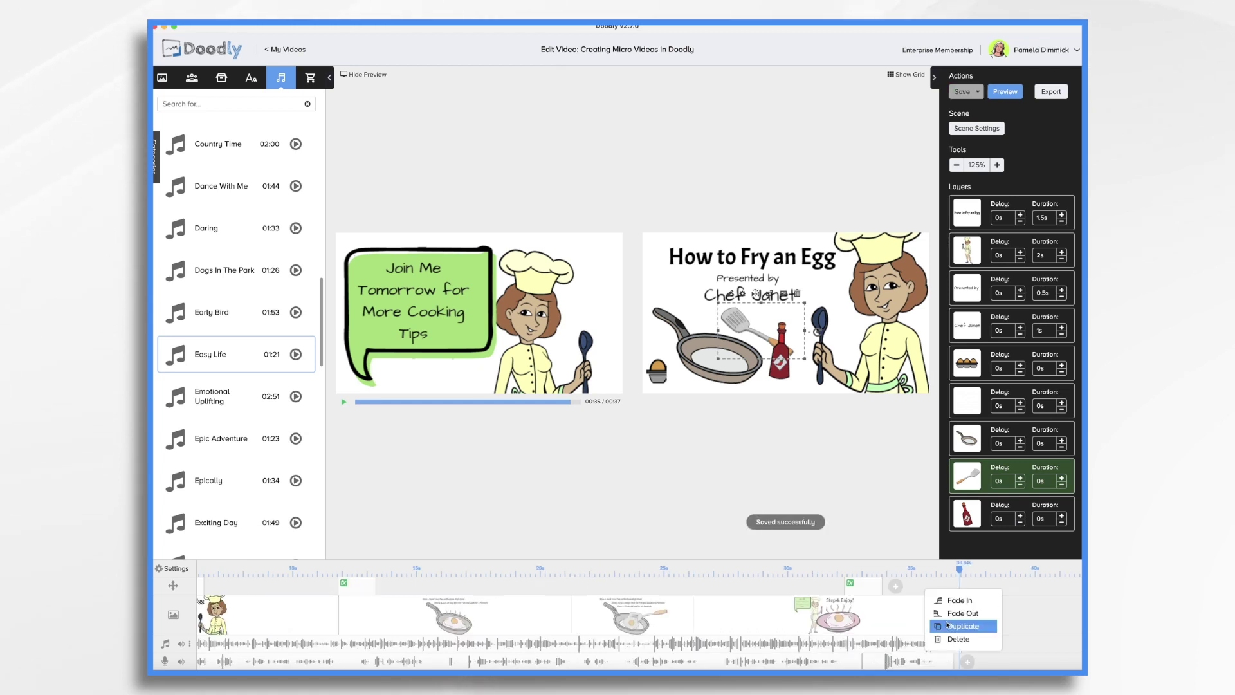
left_click(949, 625)
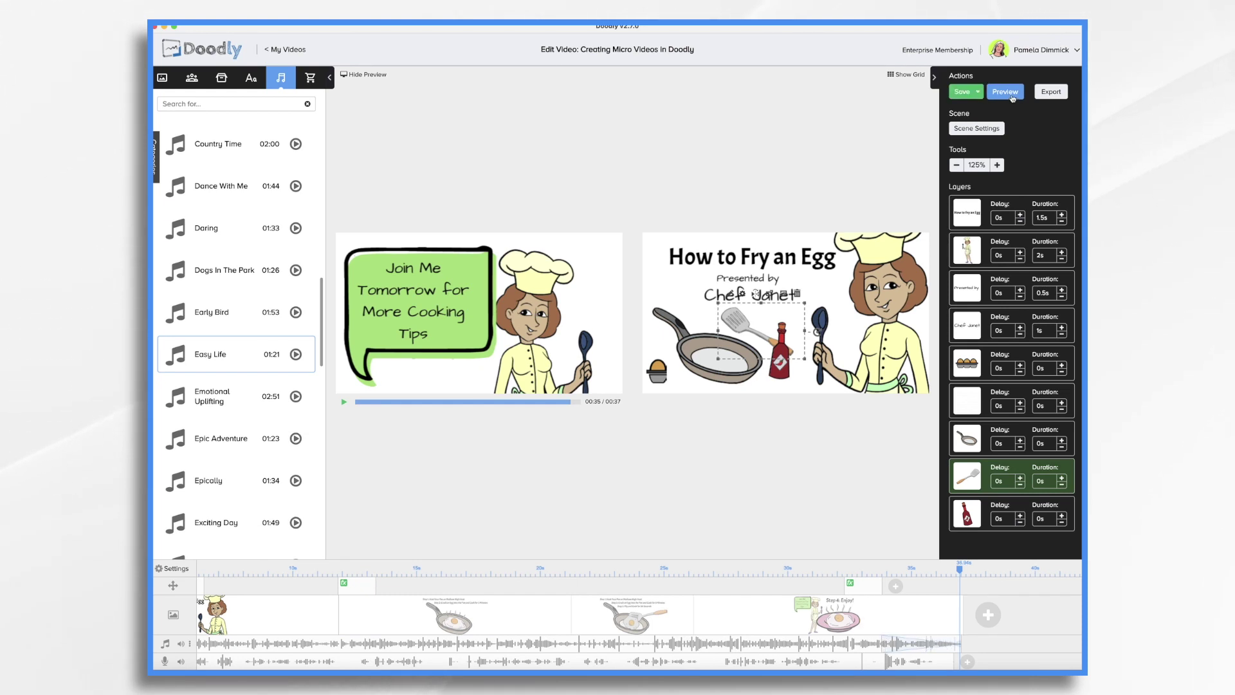
left_click(1012, 94)
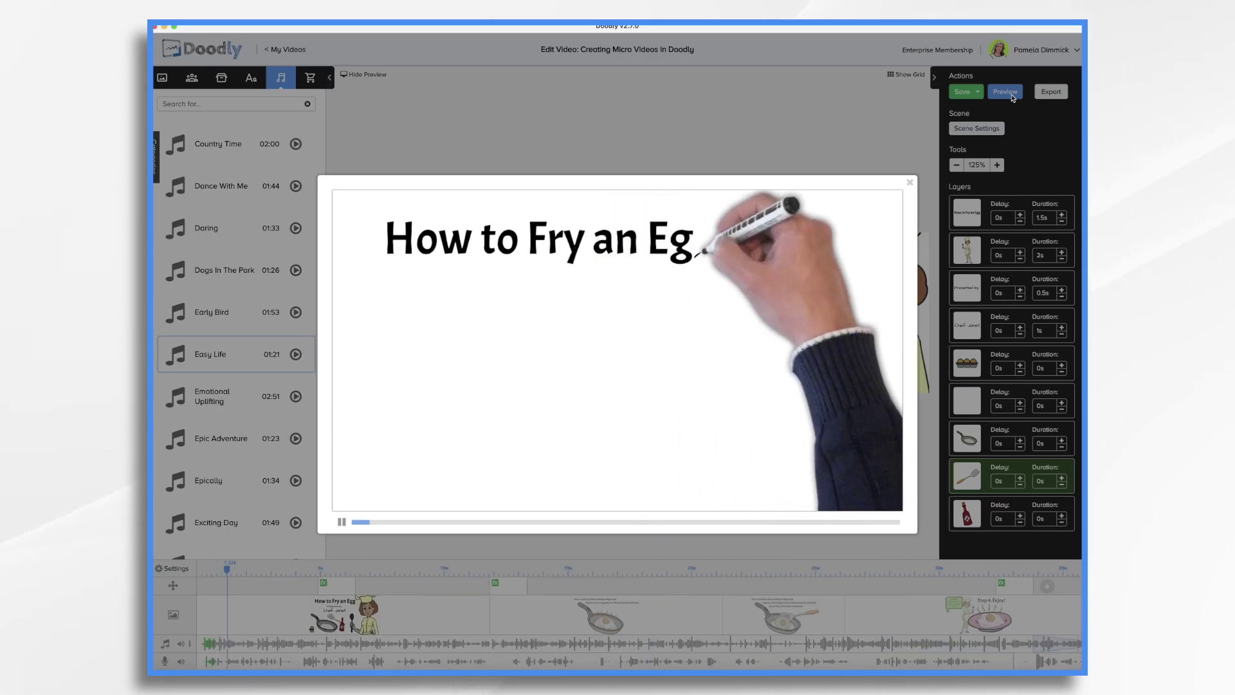